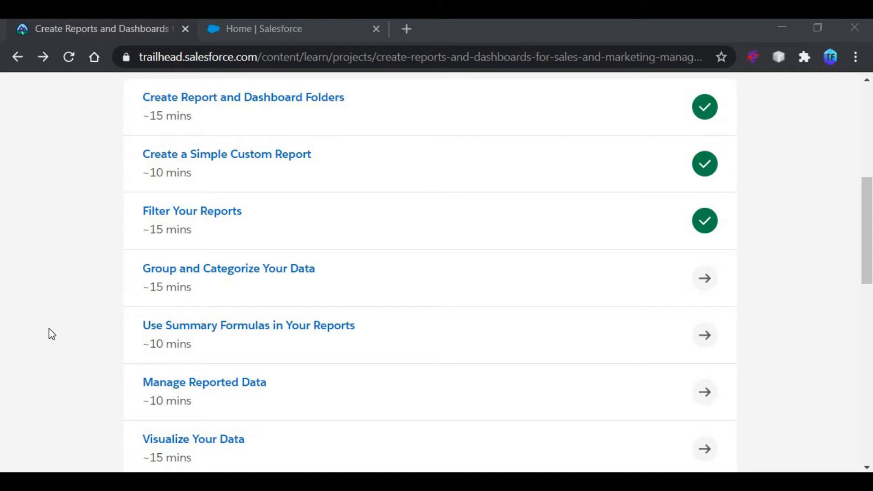
Step: Open the Group and Categorize Your Data unit, then in Salesforce edit the Opportunities by Rep report from the Global Sales Reports folder
{"action": "left_click", "coordinate": [202, 279]}
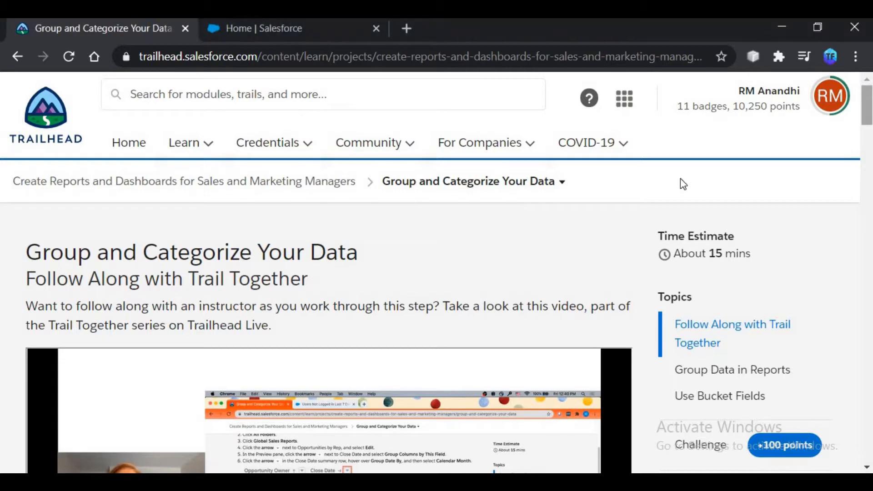
{"action": "left_click", "coordinate": [340, 28]}
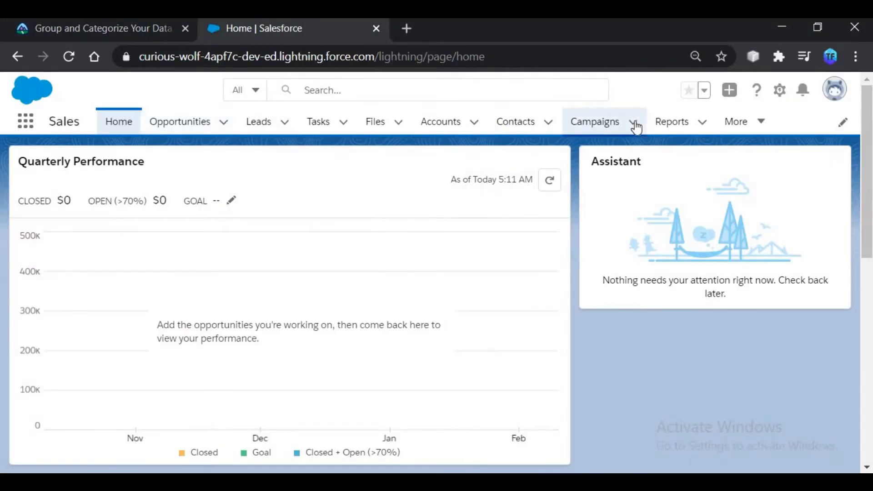
{"action": "left_click", "coordinate": [667, 127]}
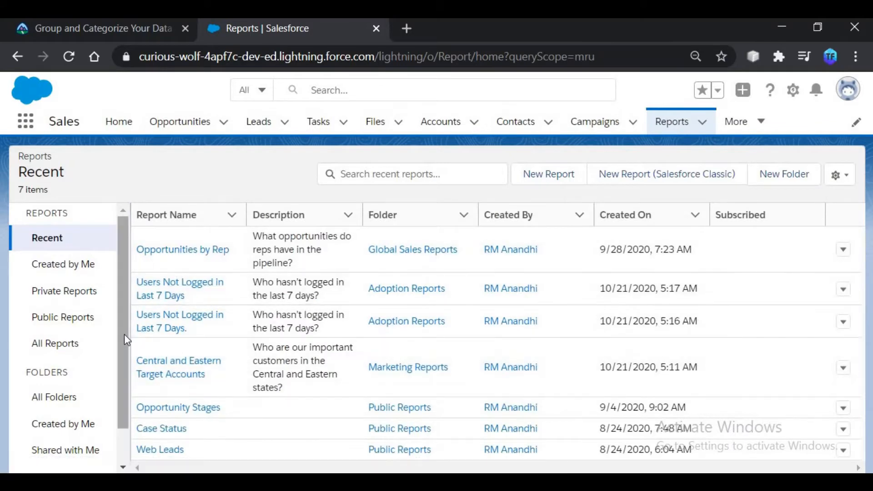
{"action": "left_click", "coordinate": [95, 393]}
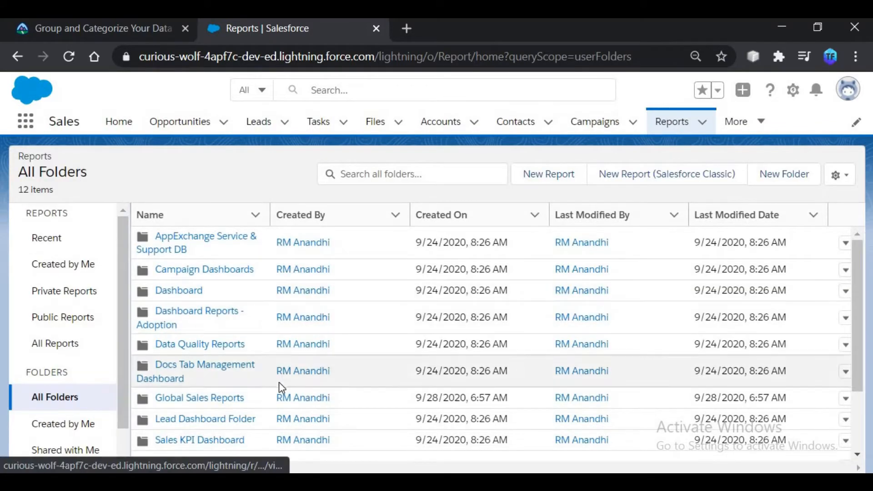
{"action": "left_click", "coordinate": [214, 399]}
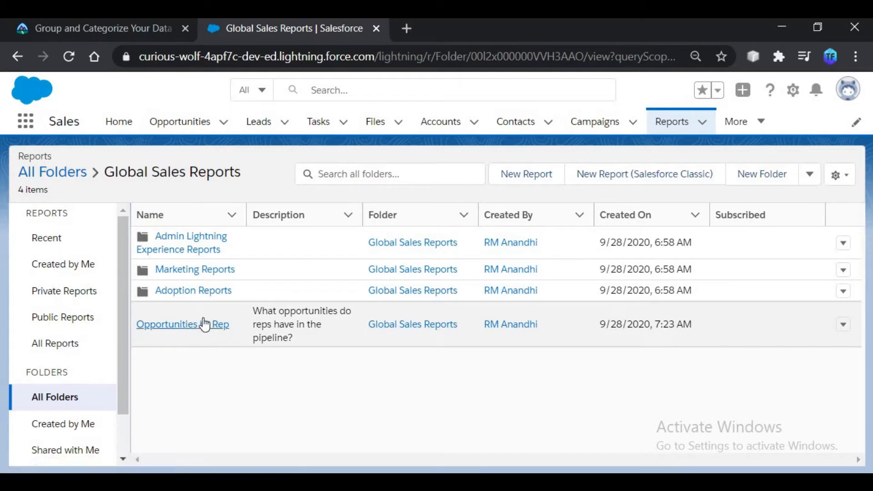
{"action": "left_click", "coordinate": [843, 326]}
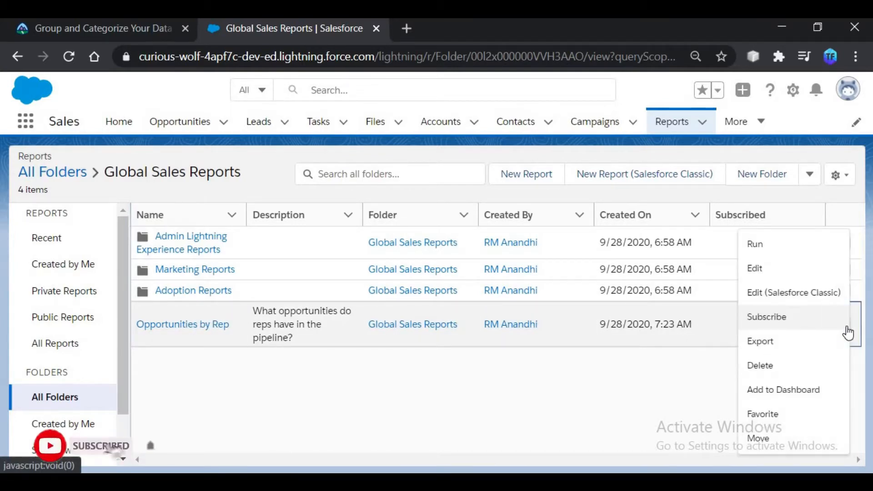
{"action": "left_click", "coordinate": [787, 269]}
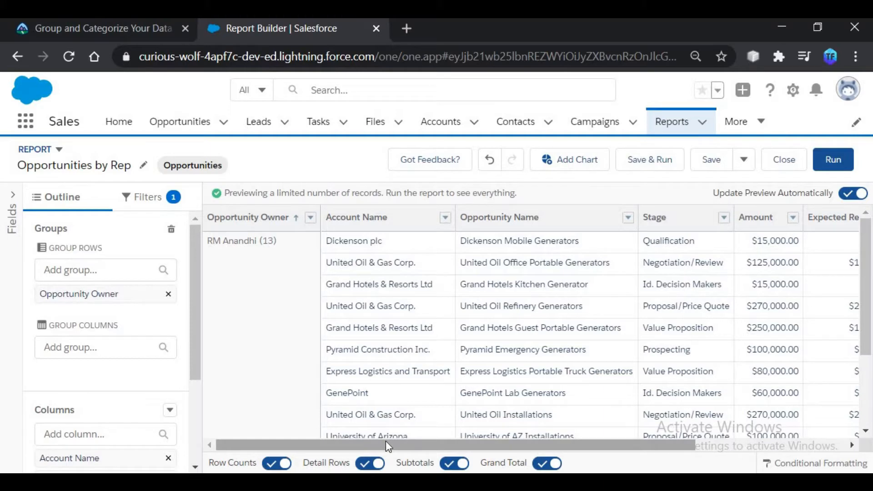
Step: Group the report's columns by Close Date per Calendar Month, and turn off Detail Rows and Stacked Summaries
{"action": "left_click_drag", "start_coordinate": [385, 440], "coordinate": [613, 451]}
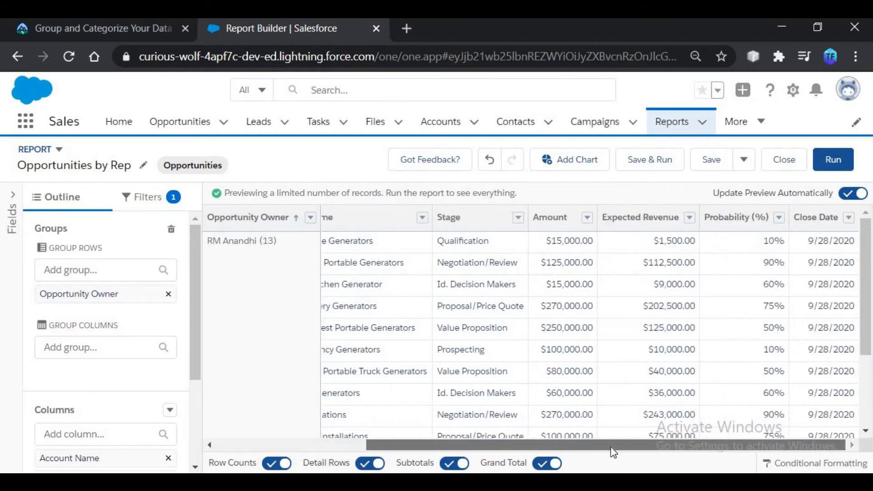
{"action": "left_click", "coordinate": [849, 218]}
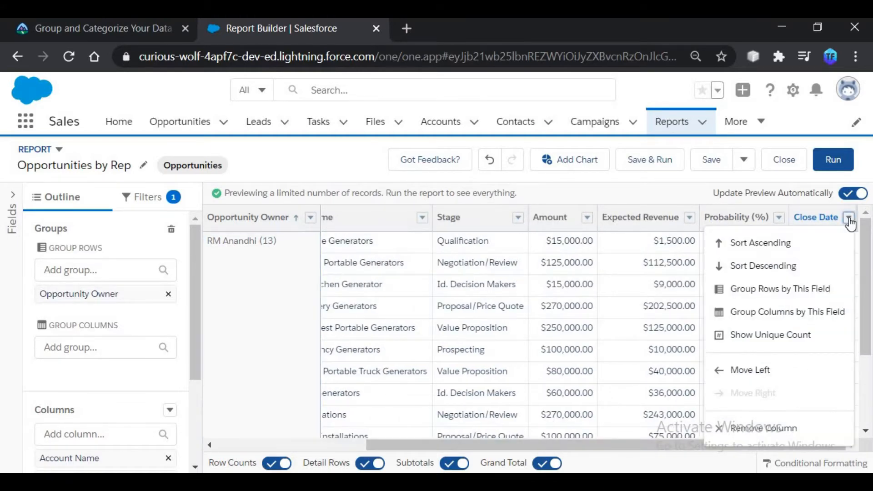
{"action": "left_click", "coordinate": [807, 314]}
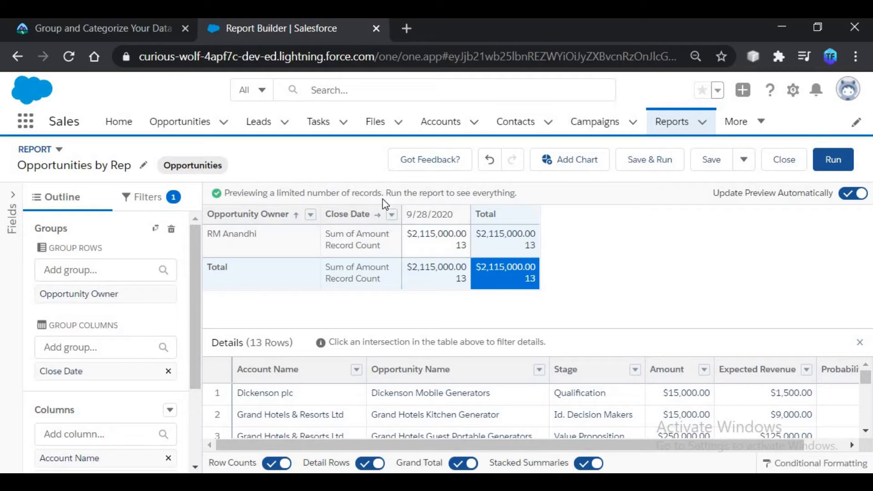
{"action": "left_click", "coordinate": [391, 215]}
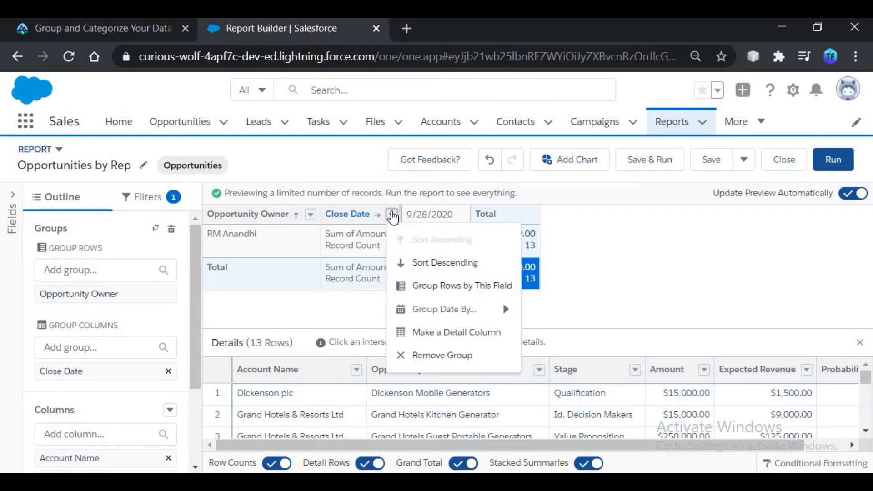
{"action": "mouse_move", "coordinate": [434, 311]}
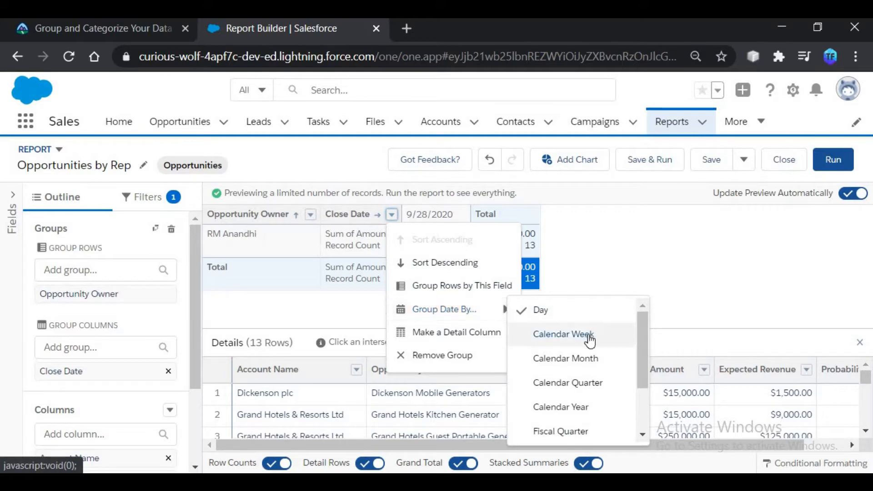
{"action": "left_click", "coordinate": [591, 359]}
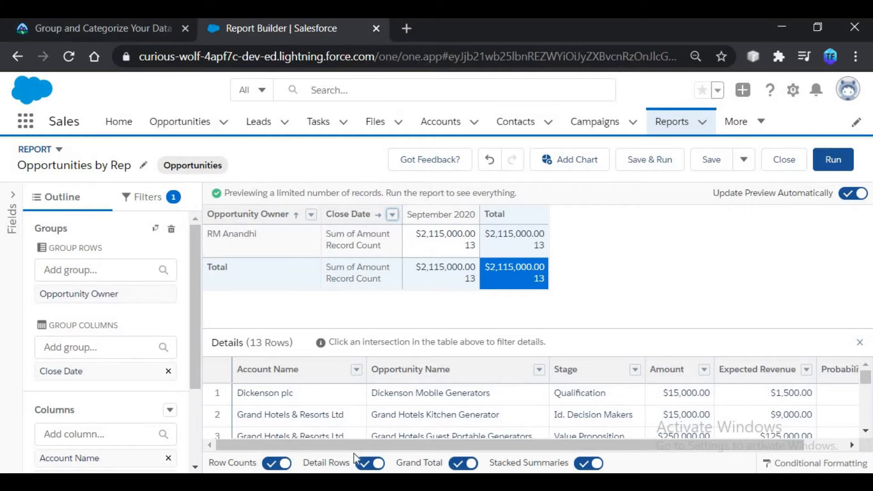
{"action": "left_click", "coordinate": [370, 464]}
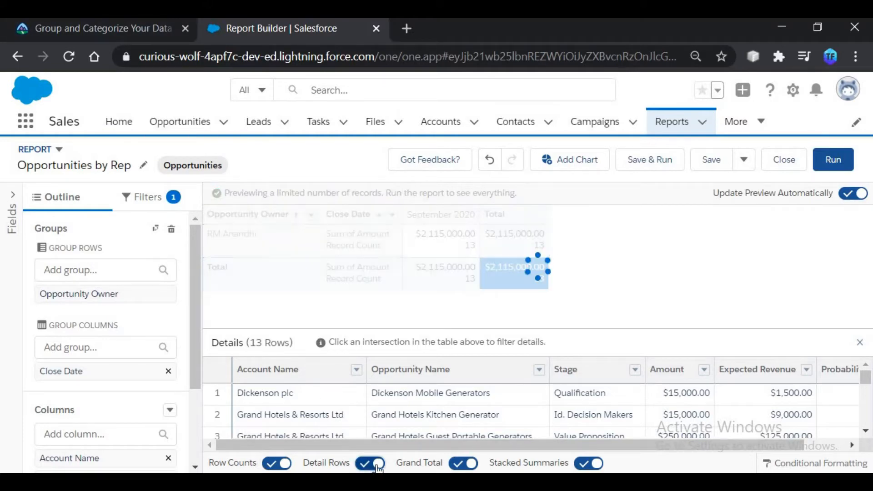
{"action": "left_click", "coordinate": [585, 466]}
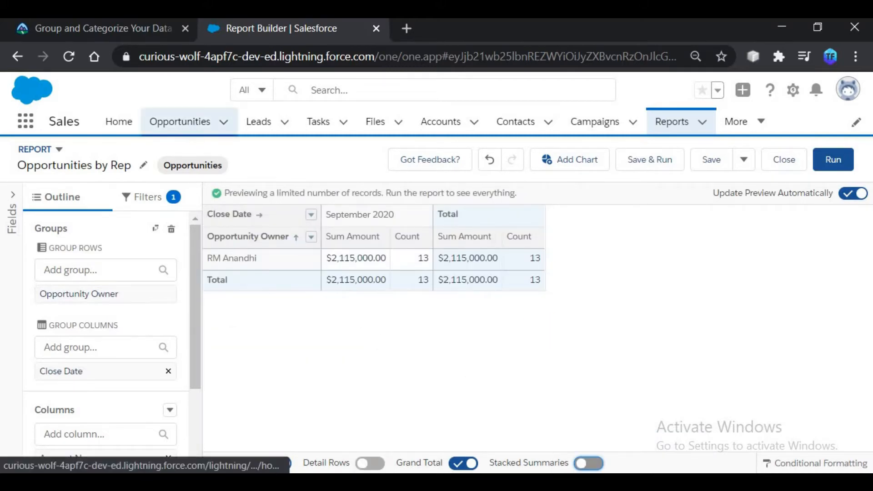
Step: Start saving a copy of the report named "Opportunities by Rep and Close Month", letting its unique name fill in automatically
{"action": "left_click", "coordinate": [148, 31]}
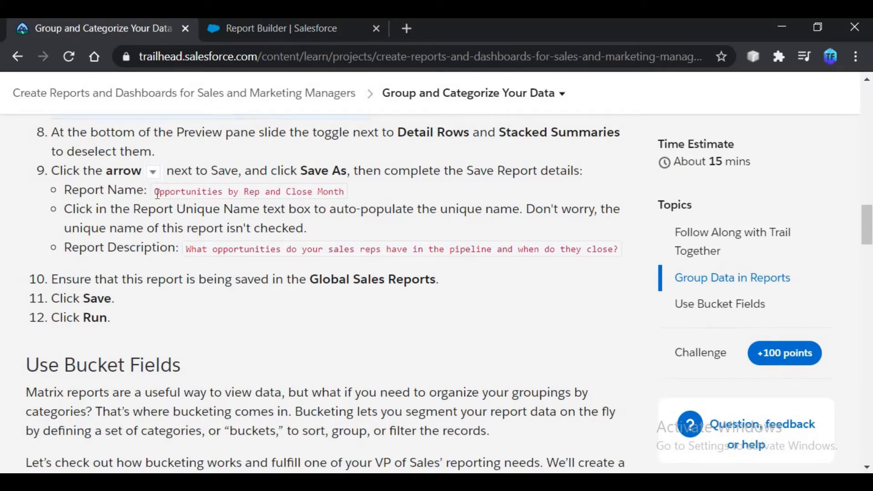
{"action": "left_click_drag", "start_coordinate": [154, 193], "coordinate": [349, 200]}
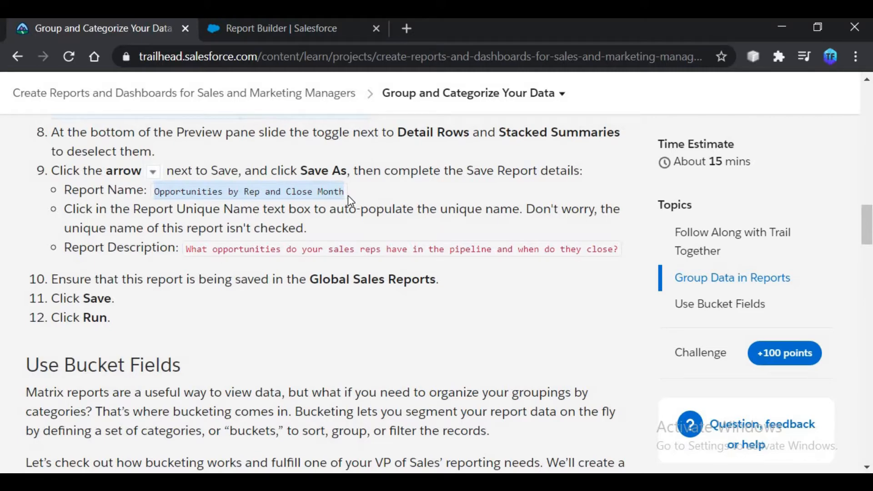
{"action": "left_click", "coordinate": [316, 29]}
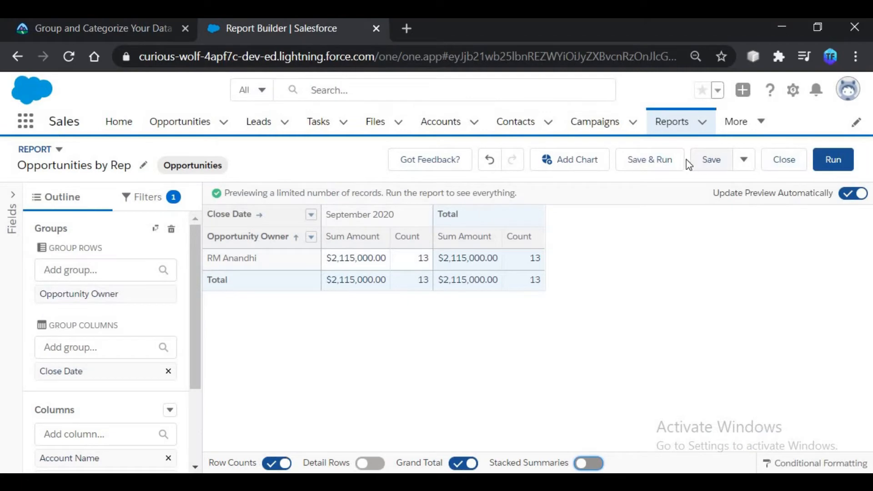
{"action": "left_click", "coordinate": [743, 160]}
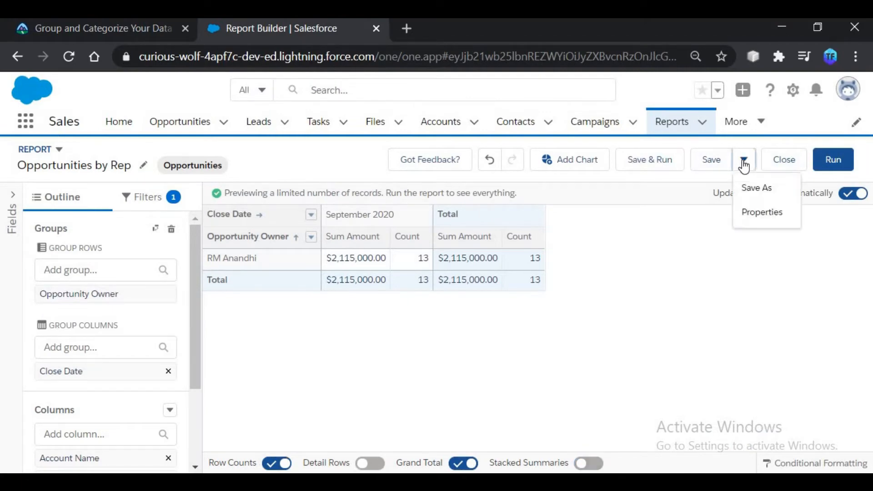
{"action": "left_click", "coordinate": [754, 188]}
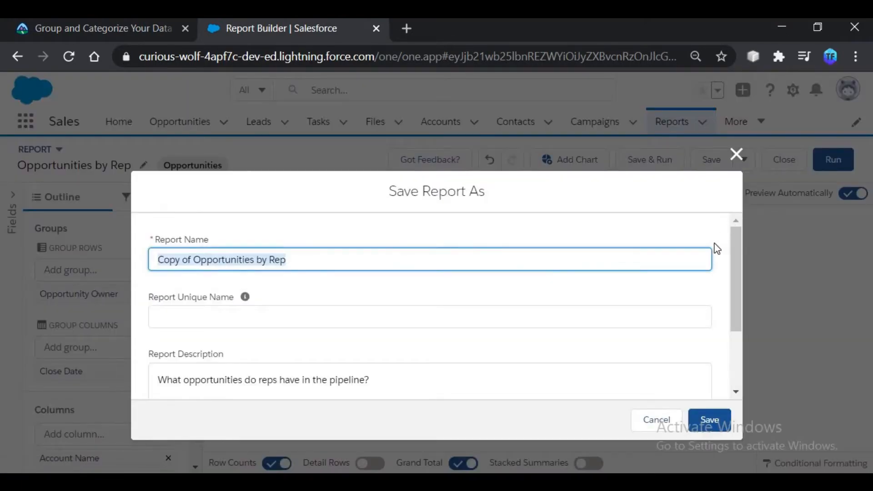
{"action": "type", "text": "Opportunities by Rep and Close Month"}
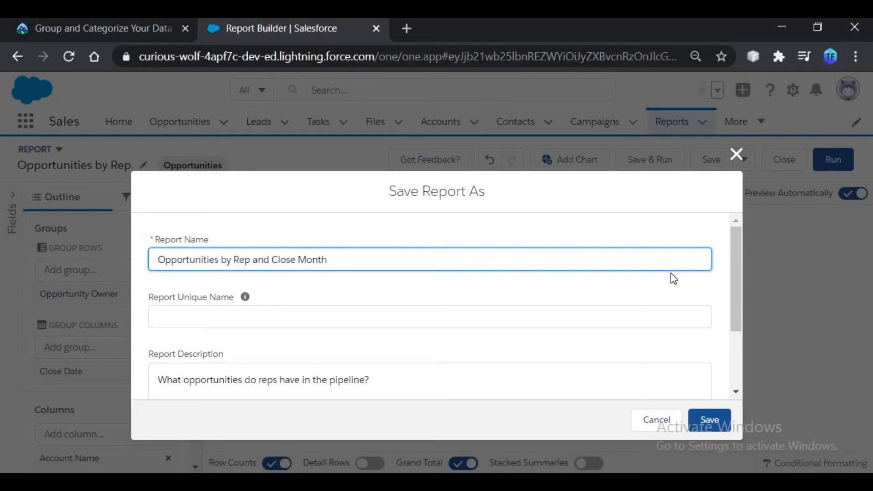
{"action": "left_click", "coordinate": [660, 289]}
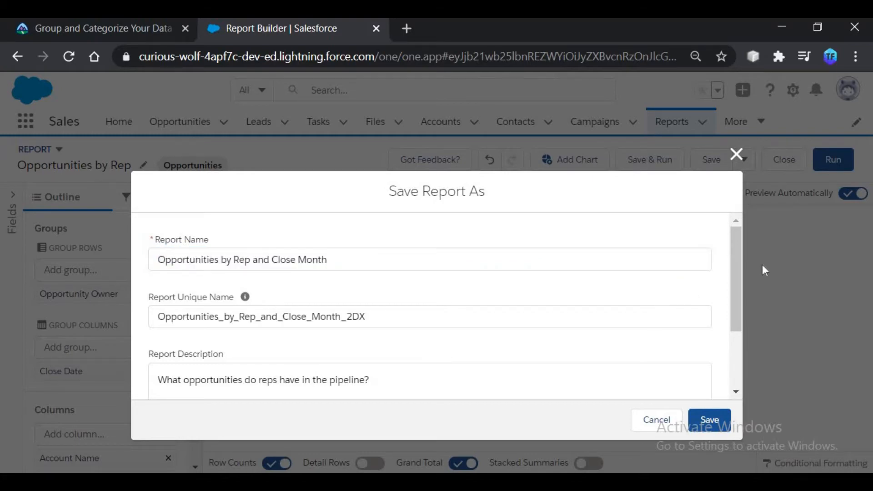
Step: Replace the report description with "What opportunities do your sales reps have in the pipeline and when do they close?" from the Trailhead instructions
{"action": "left_click_drag", "start_coordinate": [740, 277], "coordinate": [736, 324]}
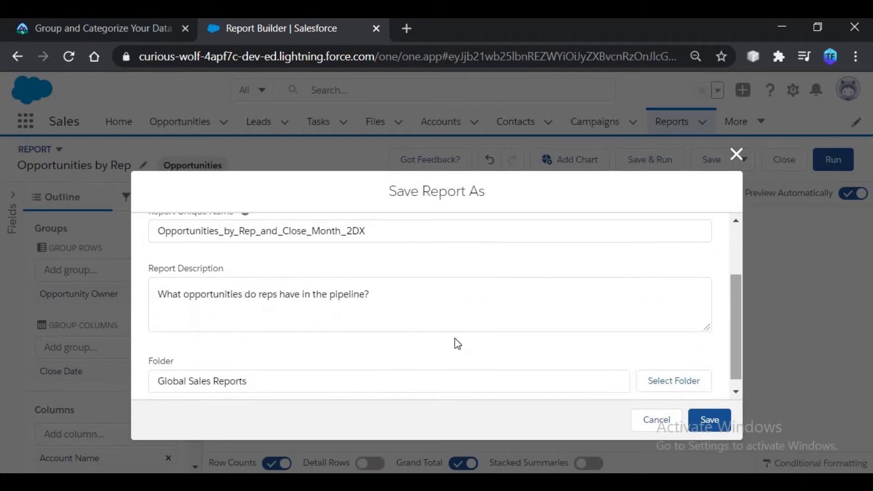
{"action": "left_click", "coordinate": [471, 317]}
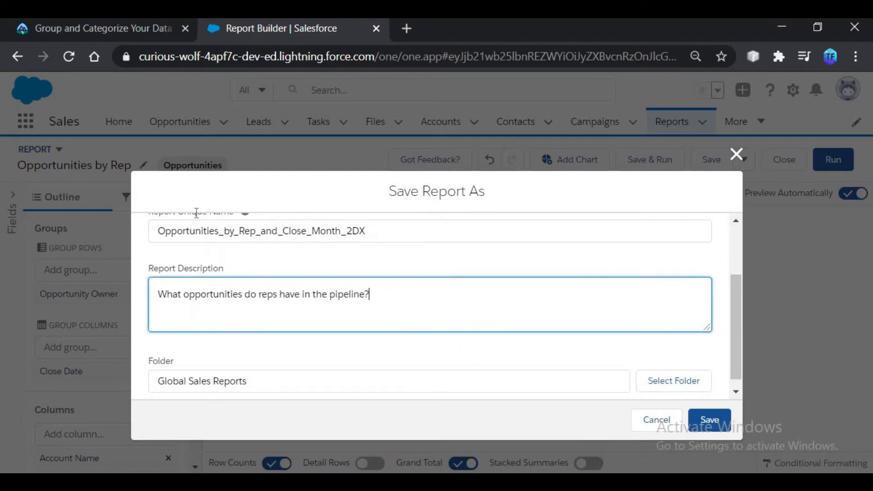
{"action": "left_click", "coordinate": [137, 29]}
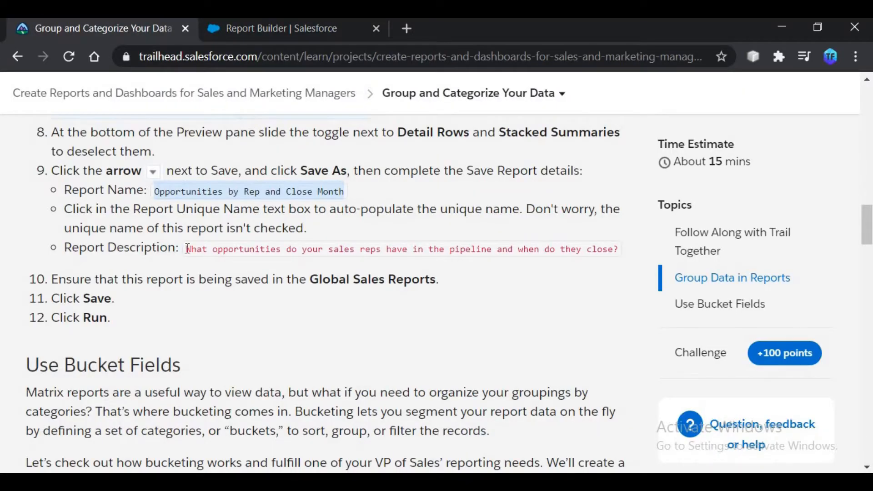
{"action": "left_click_drag", "start_coordinate": [187, 249], "coordinate": [612, 243]}
{"action": "key", "text": "ctrl+c"}
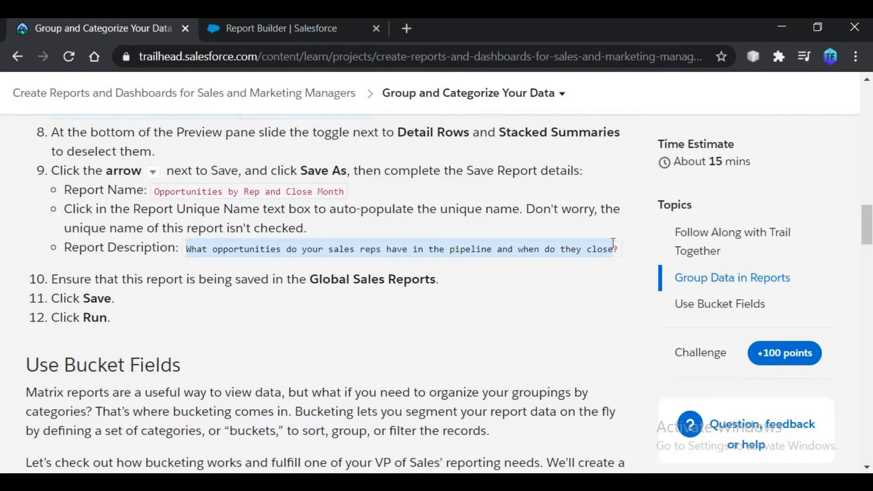
{"action": "left_click", "coordinate": [335, 31]}
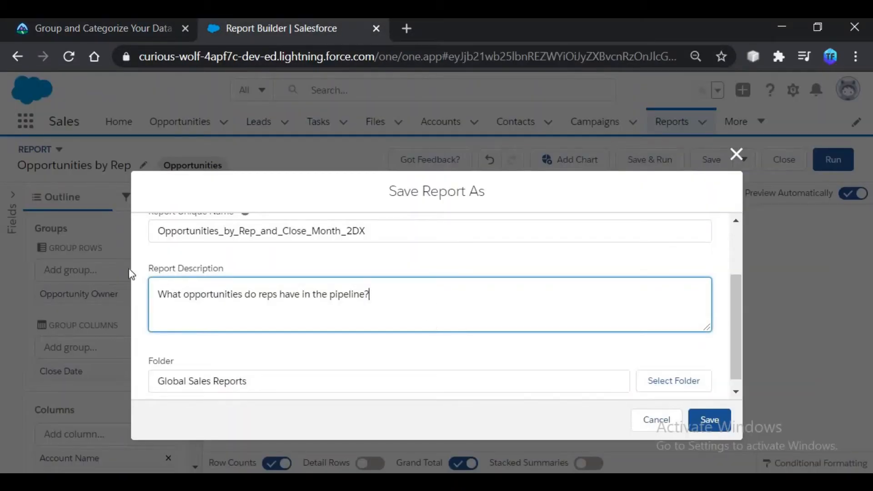
{"action": "key", "text": "ctrl+a"}
{"action": "key", "text": "ctrl+v"}
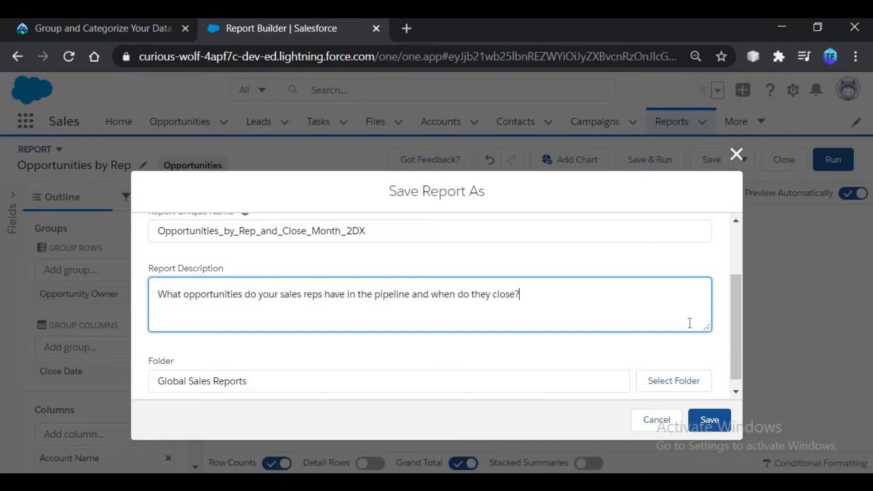
Step: Save the new report in the Global Sales Reports folder and run it
{"action": "left_click_drag", "start_coordinate": [738, 336], "coordinate": [735, 361]}
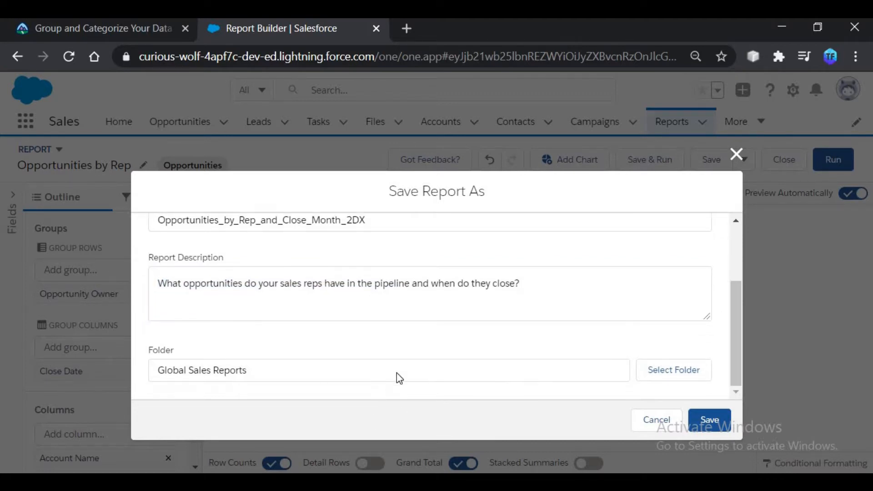
{"action": "left_click", "coordinate": [709, 420]}
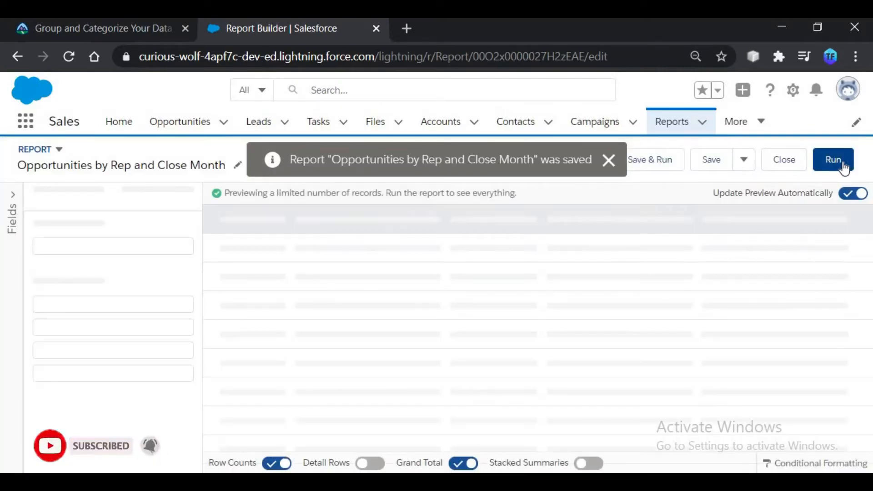
{"action": "left_click", "coordinate": [842, 163]}
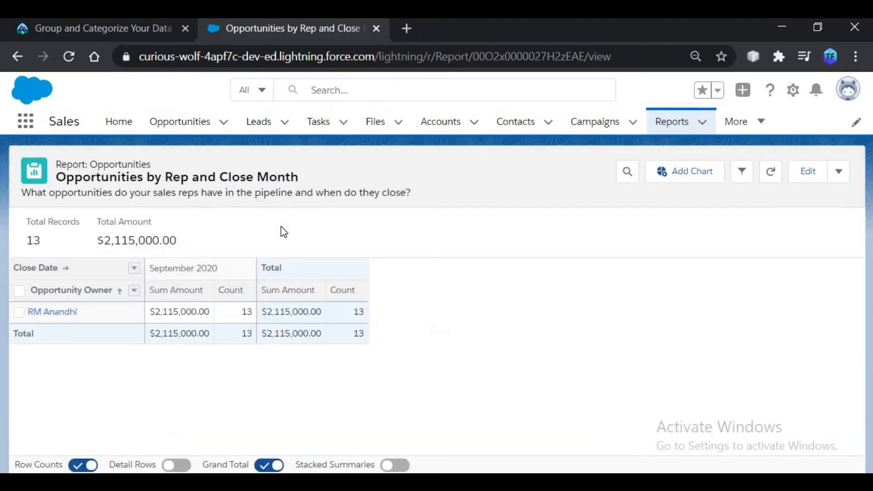
Step: Check the Use Bucket Fields instructions on Trailhead, then create a new report in Salesforce with the Opportunities report type
{"action": "left_click", "coordinate": [129, 31]}
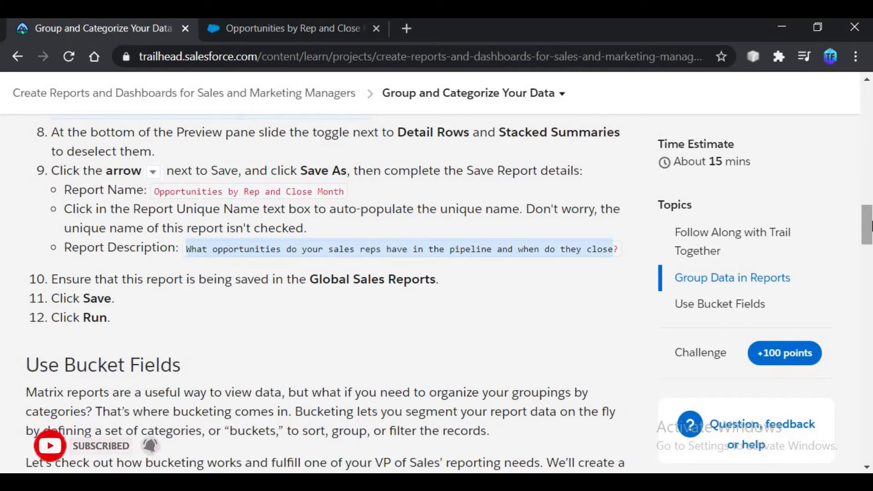
{"action": "left_click_drag", "start_coordinate": [868, 225], "coordinate": [871, 260]}
{"action": "scroll", "coordinate": [871, 264], "scroll_direction": "down", "scroll_amount": 5}
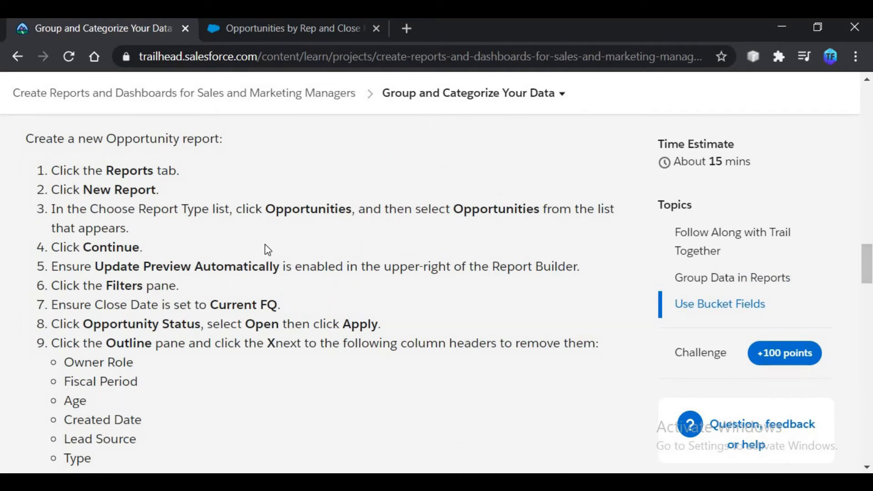
{"action": "left_click", "coordinate": [307, 30]}
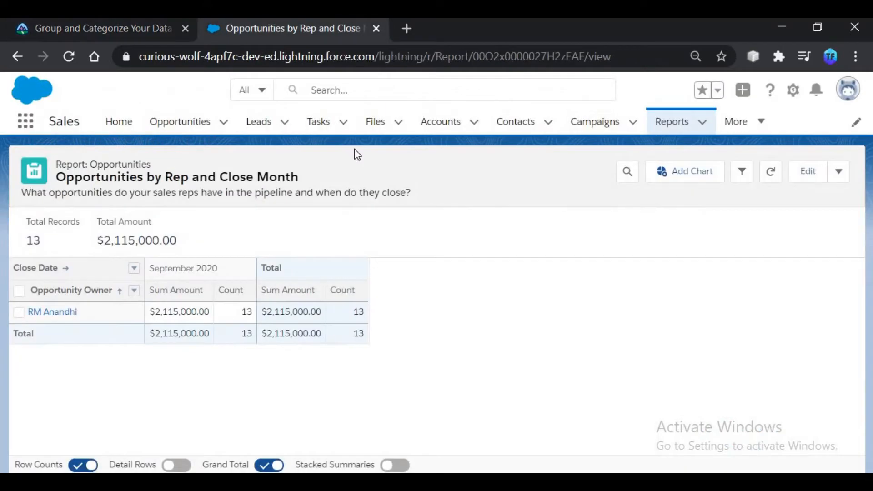
{"action": "left_click", "coordinate": [683, 127]}
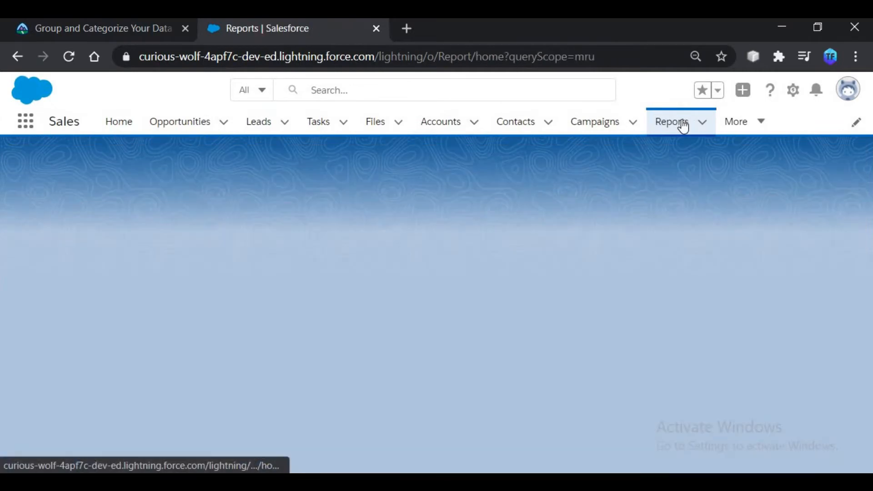
{"action": "left_click", "coordinate": [563, 171]}
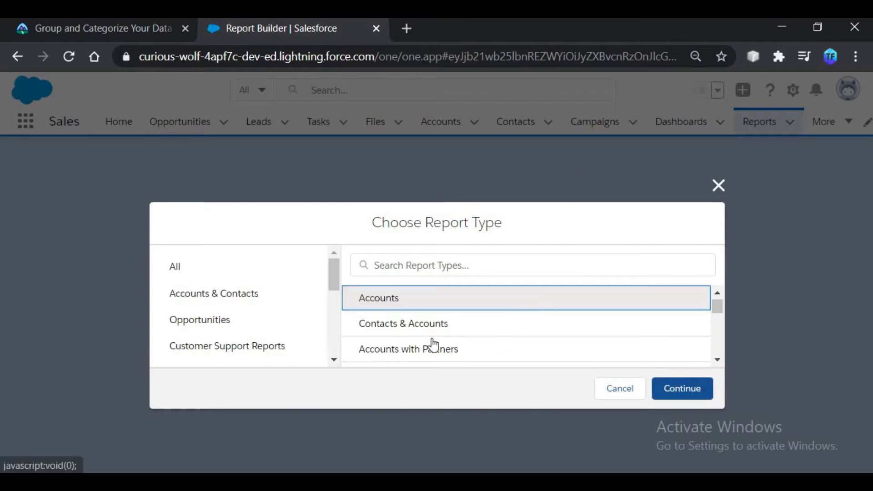
{"action": "left_click", "coordinate": [282, 319]}
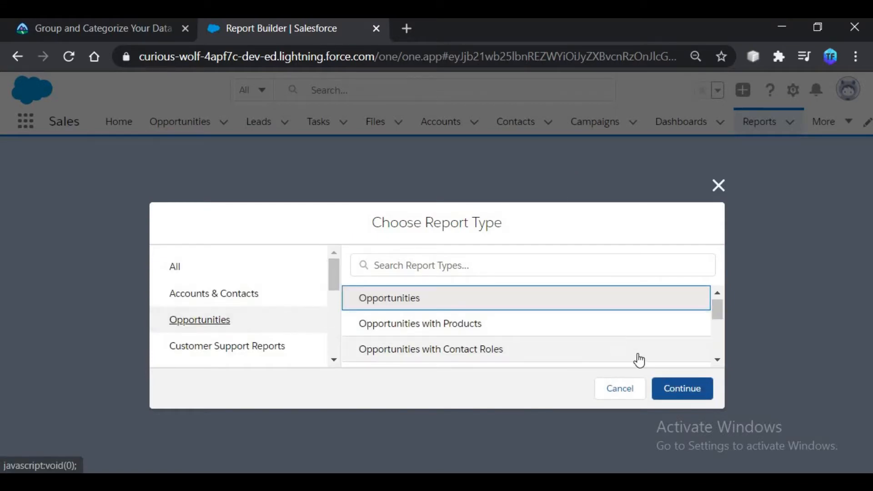
{"action": "left_click", "coordinate": [685, 389]}
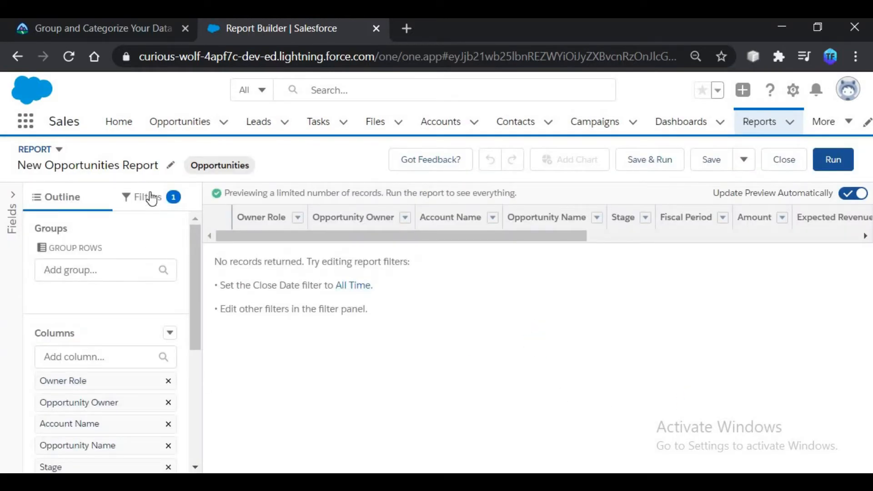
Step: Check that the report's Close Date filter range is Current FQ and apply it
{"action": "left_click", "coordinate": [167, 199]}
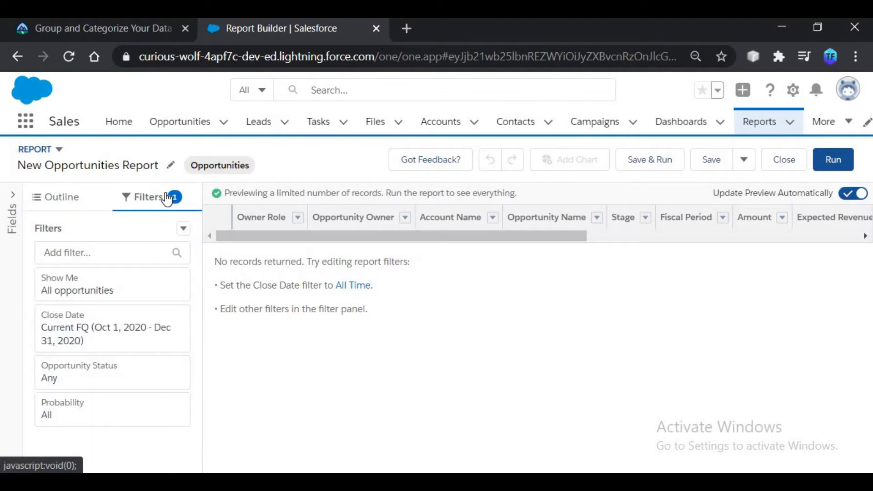
{"action": "left_click", "coordinate": [160, 342]}
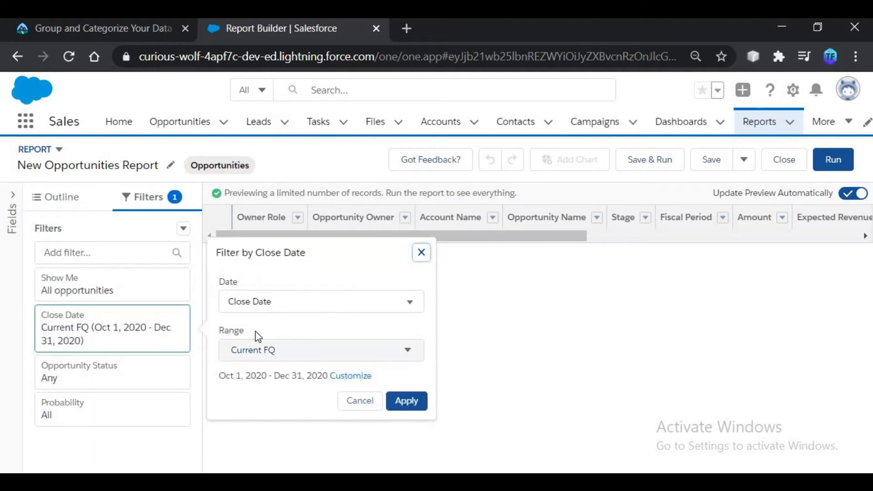
{"action": "left_click", "coordinate": [288, 352]}
{"action": "left_click", "coordinate": [288, 352]}
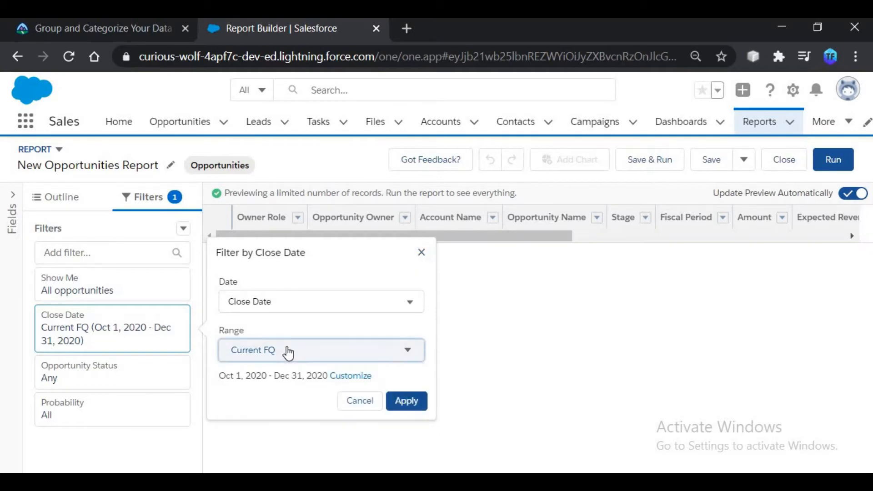
{"action": "left_click", "coordinate": [406, 402]}
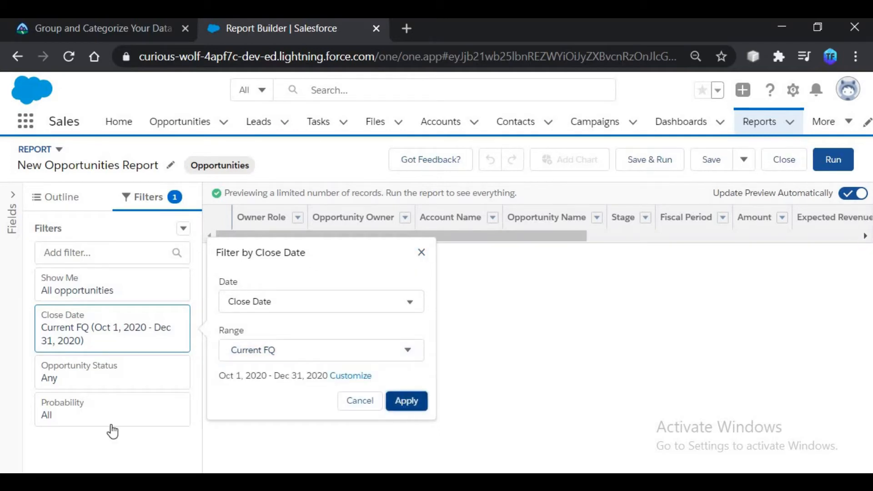
Step: Set the report's Opportunity Status filter to Open and apply it
{"action": "left_click", "coordinate": [110, 378]}
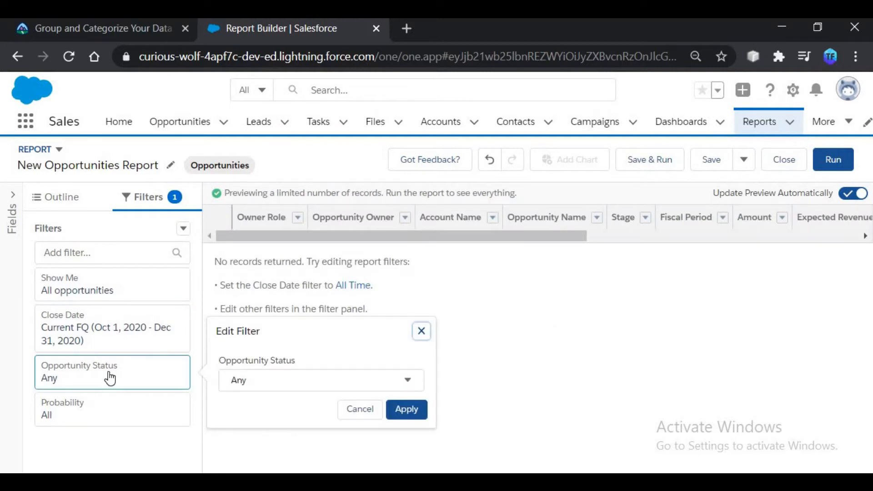
{"action": "left_click", "coordinate": [271, 382]}
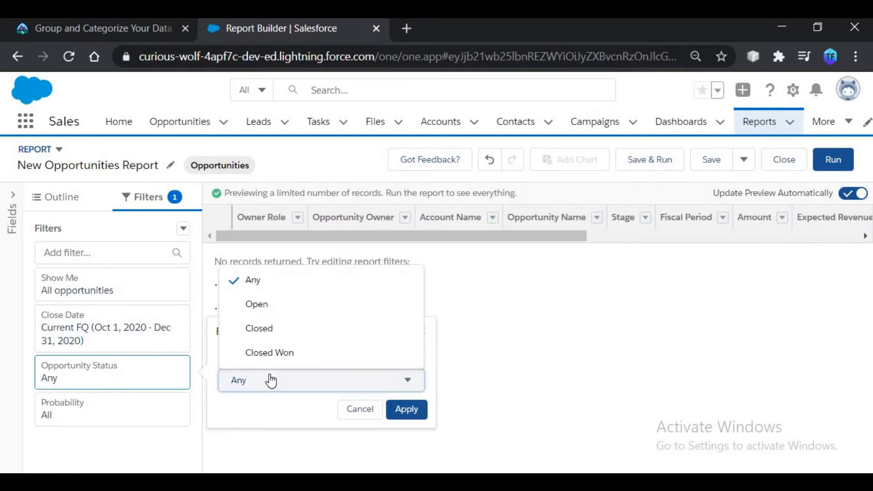
{"action": "left_click", "coordinate": [272, 303]}
{"action": "left_click", "coordinate": [406, 410]}
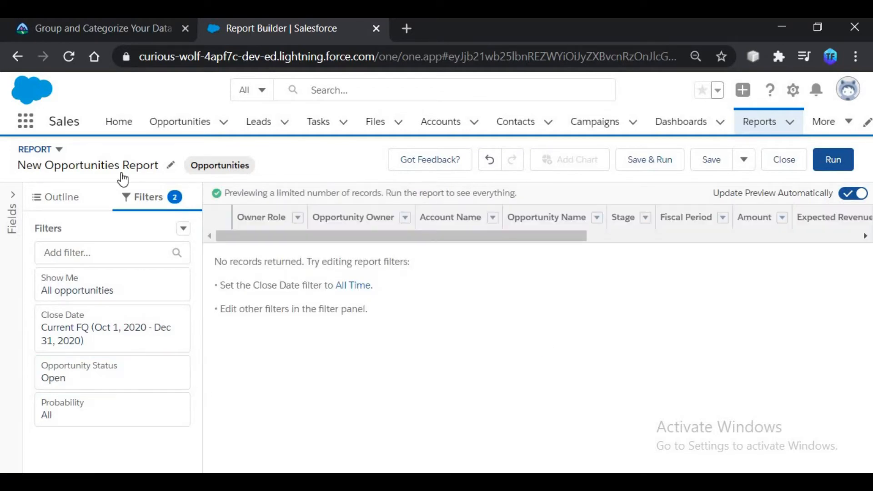
Step: Check the Trailhead list of columns to drop, then remove Owner Role, Fiscal Period and Age from the report
{"action": "left_click", "coordinate": [120, 28]}
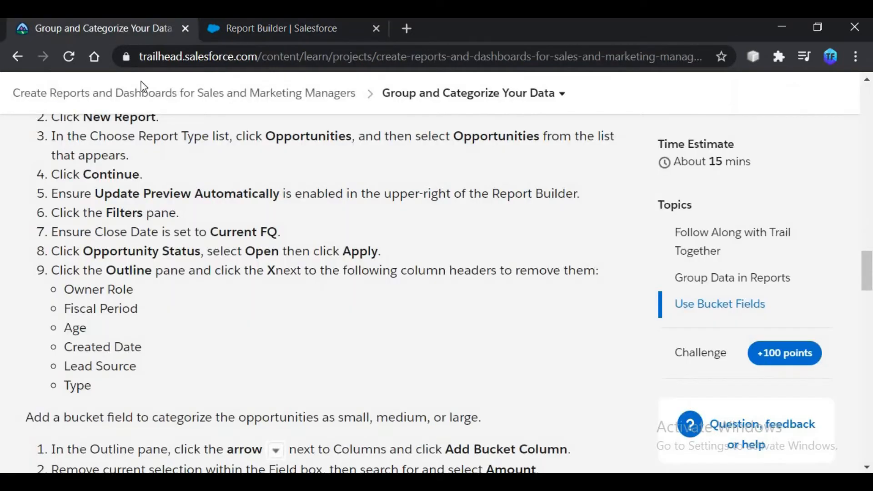
{"action": "left_click", "coordinate": [278, 28]}
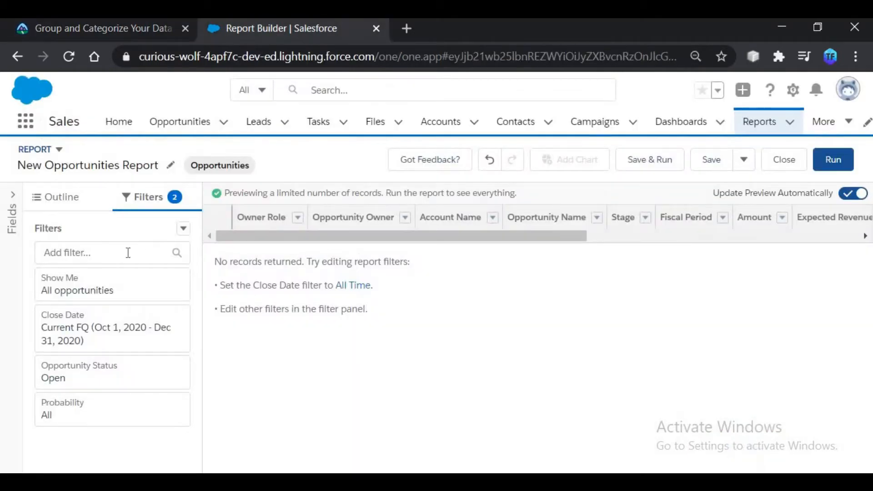
{"action": "left_click", "coordinate": [51, 195]}
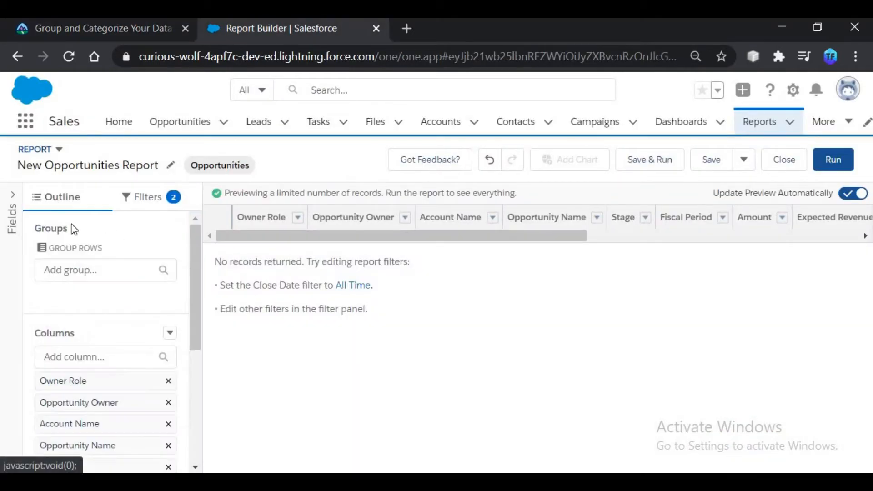
{"action": "left_click", "coordinate": [169, 383]}
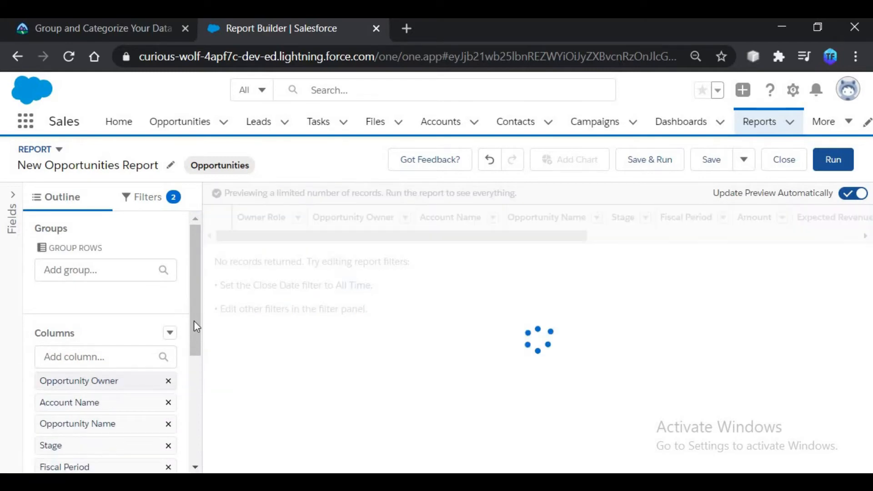
{"action": "scroll", "coordinate": [195, 351], "scroll_direction": "down", "scroll_amount": 3}
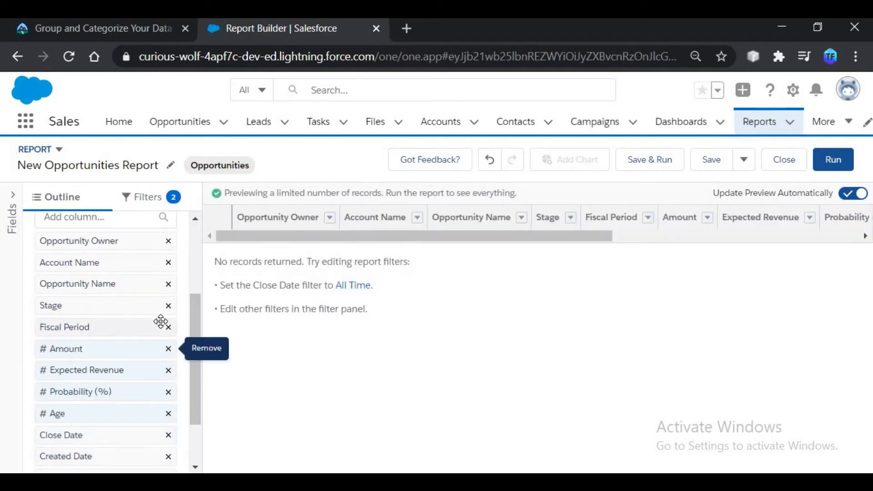
{"action": "left_click", "coordinate": [168, 328]}
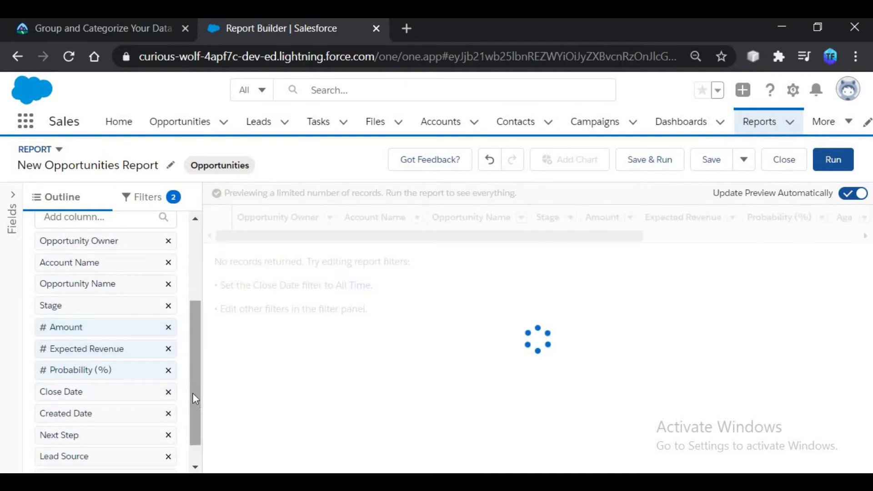
Step: Recheck the Trailhead list and remove the Created Date, Lead Source and Type columns from the report
{"action": "left_click", "coordinate": [132, 30]}
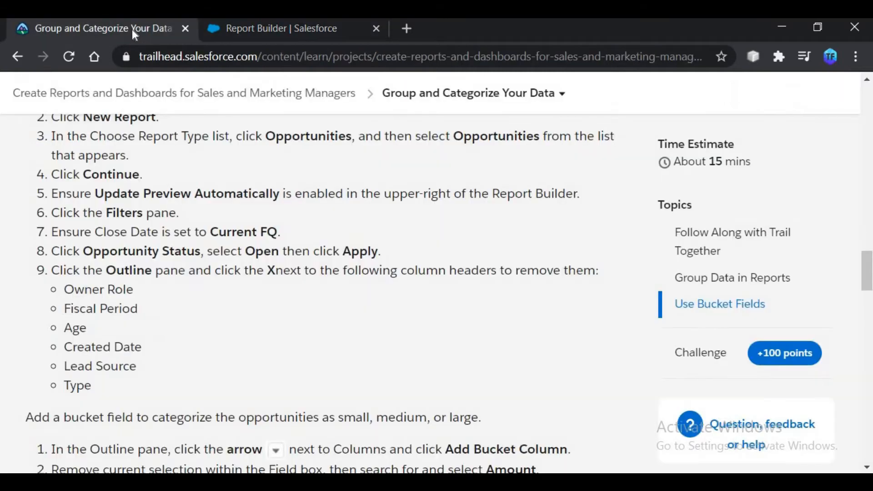
{"action": "left_click", "coordinate": [230, 29]}
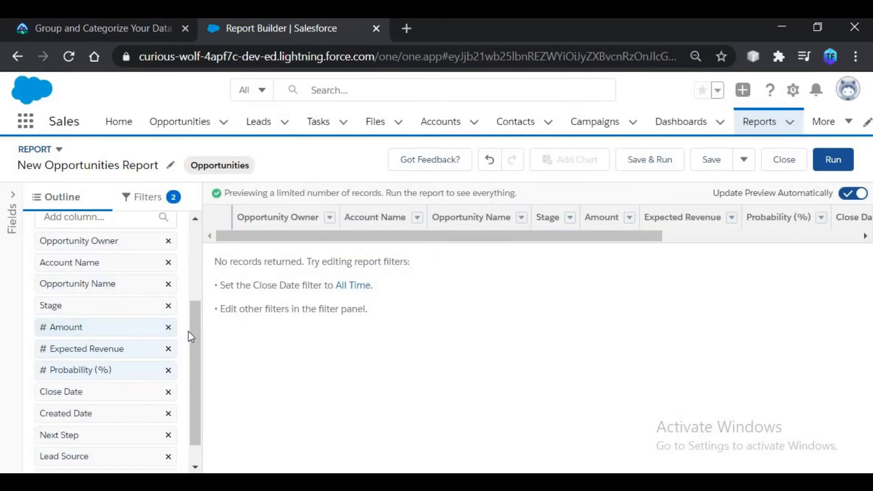
{"action": "left_click", "coordinate": [169, 413]}
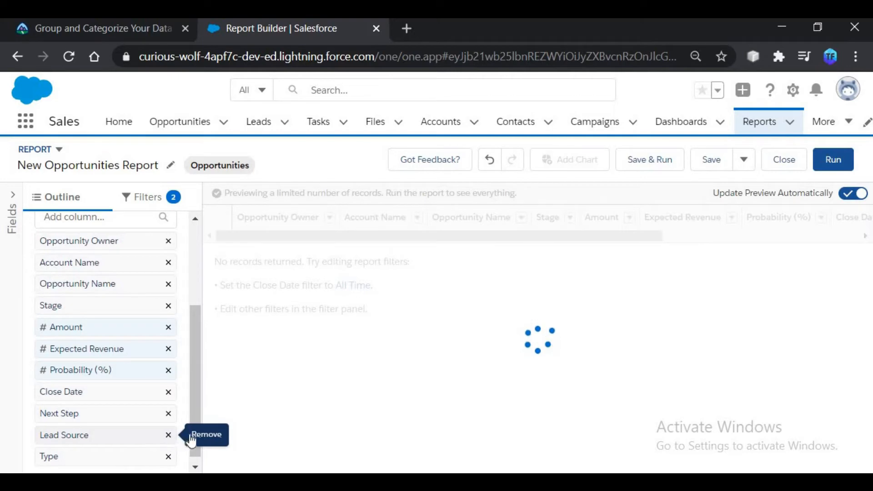
{"action": "left_click", "coordinate": [169, 435]}
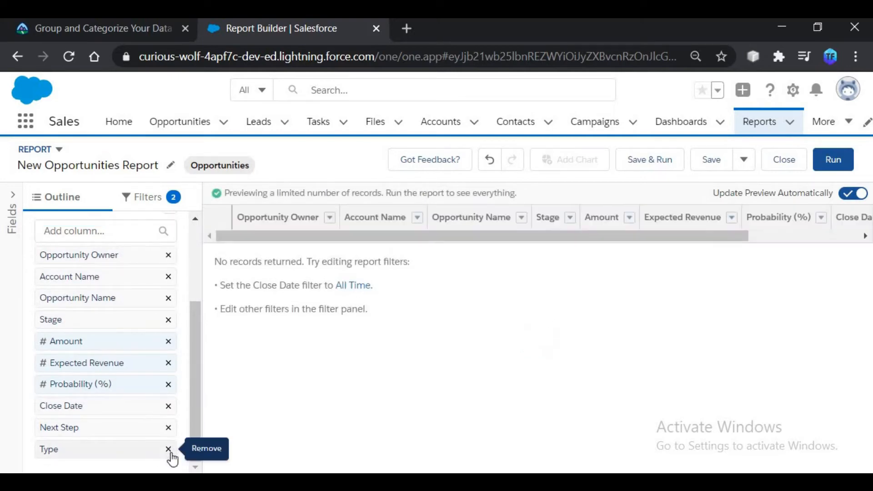
{"action": "left_click", "coordinate": [169, 449]}
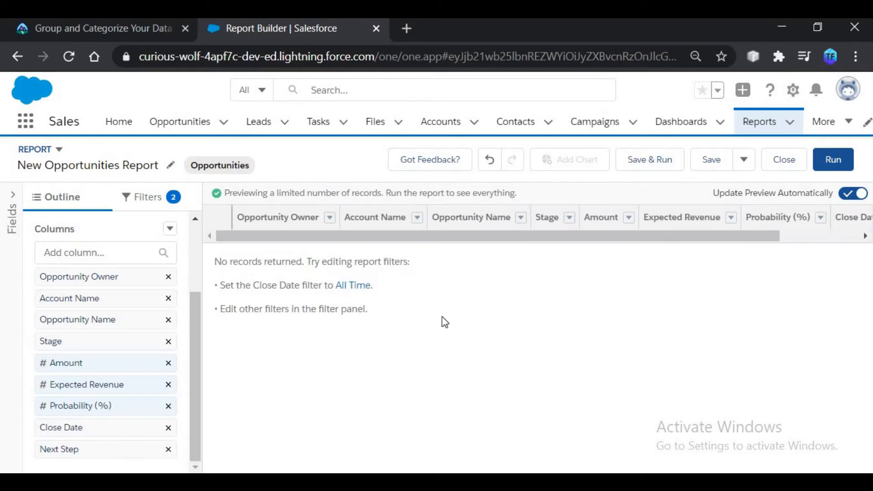
Step: Read the Trailhead bucket field instructions and start adding a bucket column to the report
{"action": "left_click", "coordinate": [148, 29]}
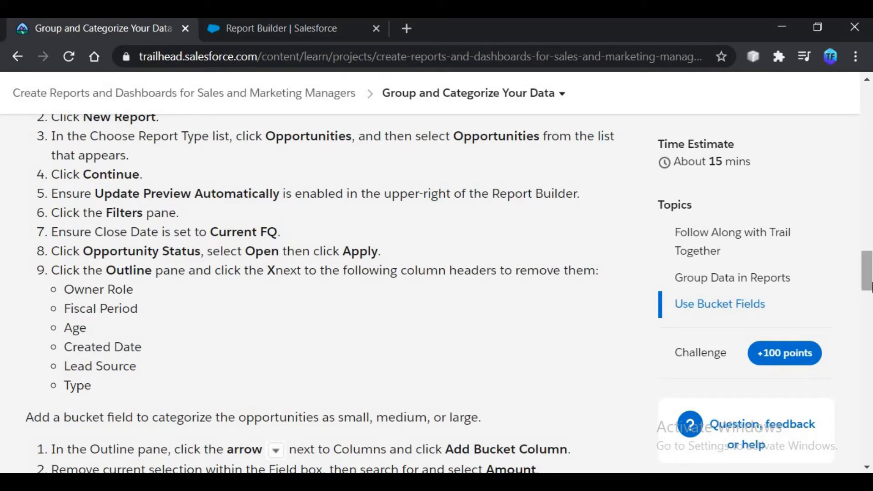
{"action": "left_click_drag", "start_coordinate": [870, 291], "coordinate": [870, 317]}
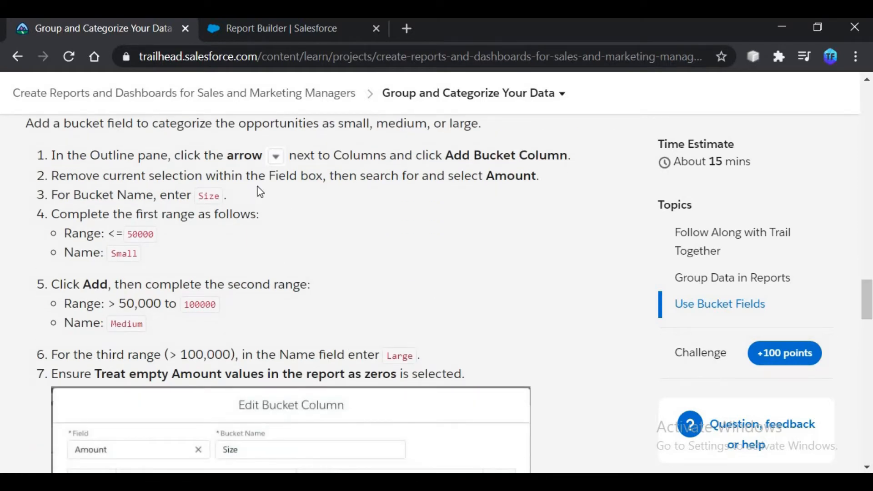
{"action": "left_click", "coordinate": [278, 27]}
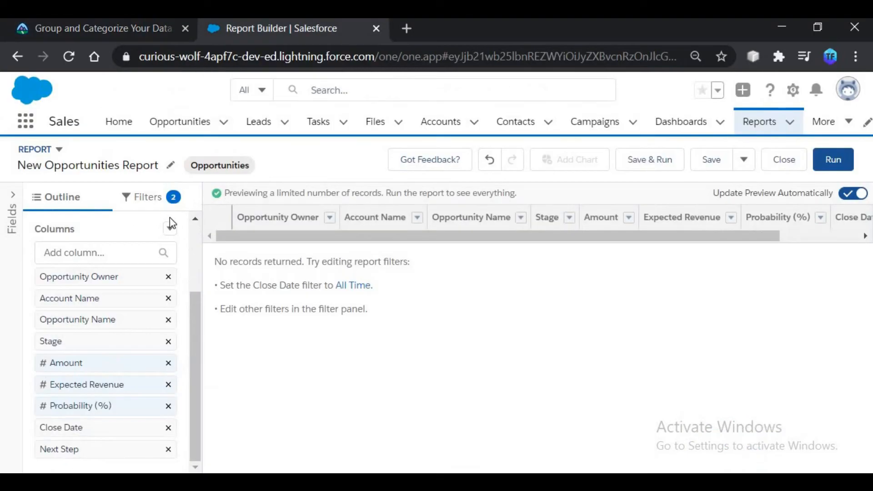
{"action": "left_click", "coordinate": [171, 230]}
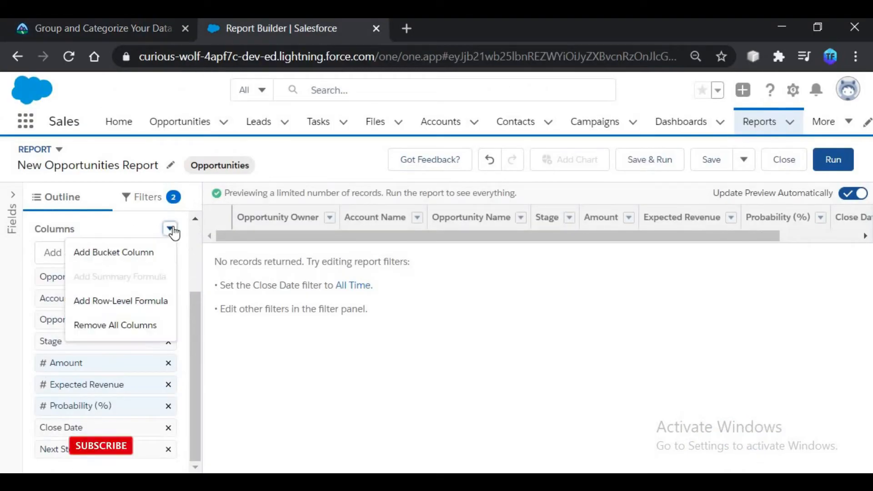
{"action": "left_click", "coordinate": [144, 258]}
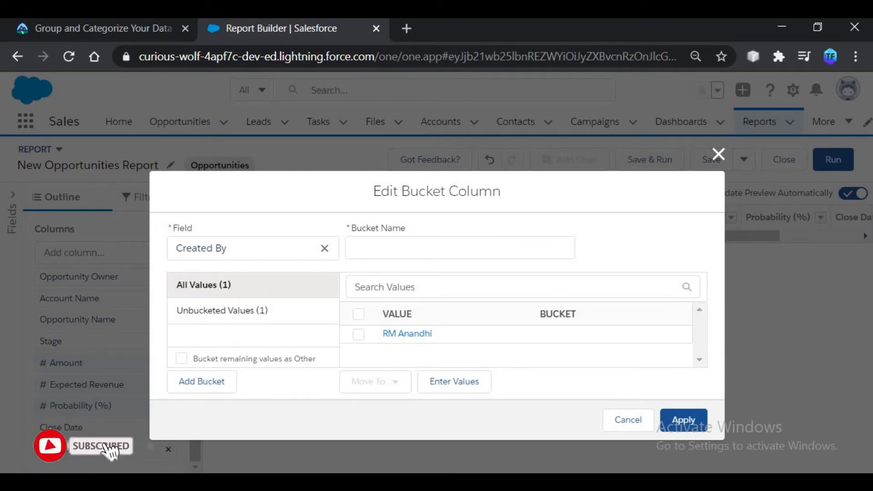
Step: Look up the bucket name in the Trailhead instructions and name the bucket column "Size"
{"action": "left_click", "coordinate": [155, 28]}
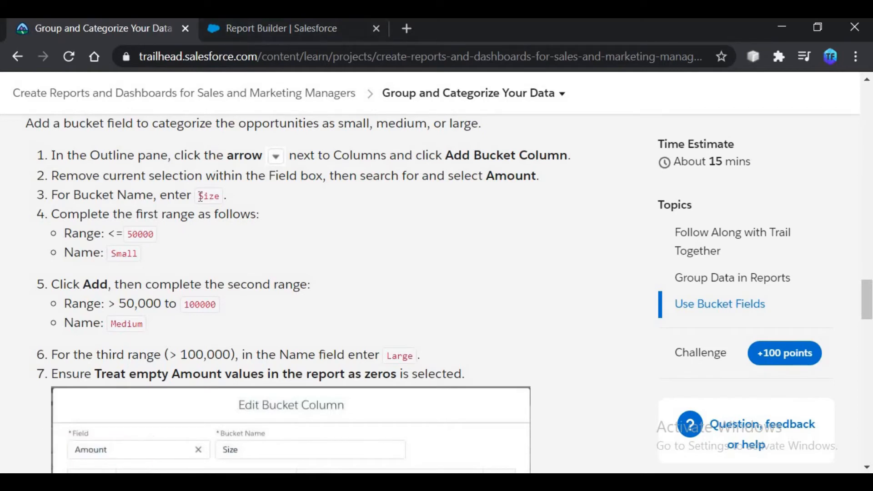
{"action": "left_click_drag", "start_coordinate": [219, 200], "coordinate": [225, 200]}
{"action": "left_click", "coordinate": [290, 28]}
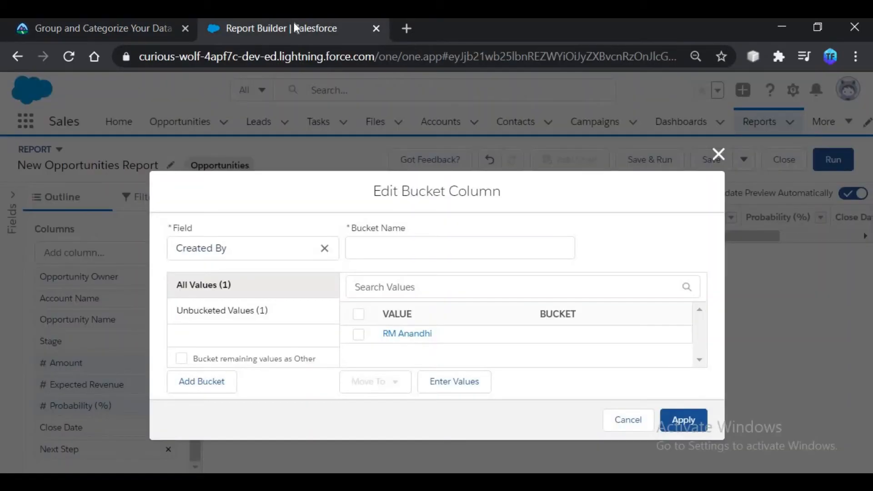
{"action": "left_click", "coordinate": [384, 251]}
{"action": "type", "text": "Size"}
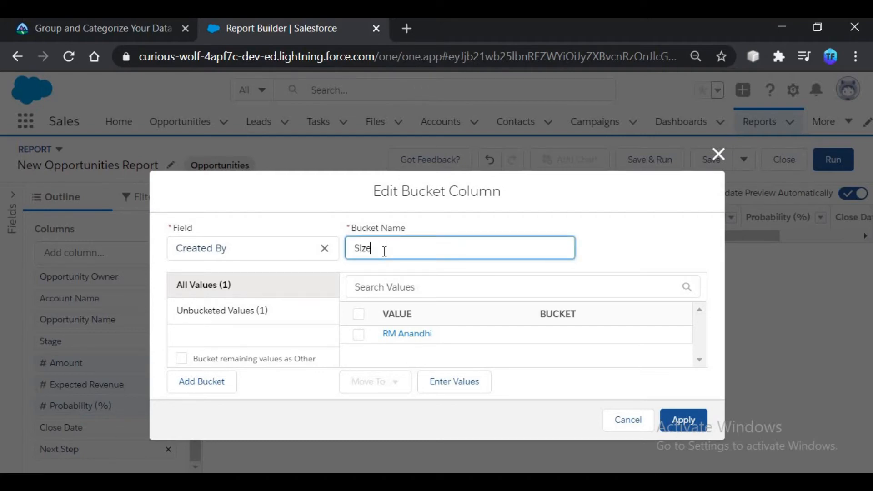
Step: Replace the bucket column's source field with Amount
{"action": "left_click", "coordinate": [324, 248]}
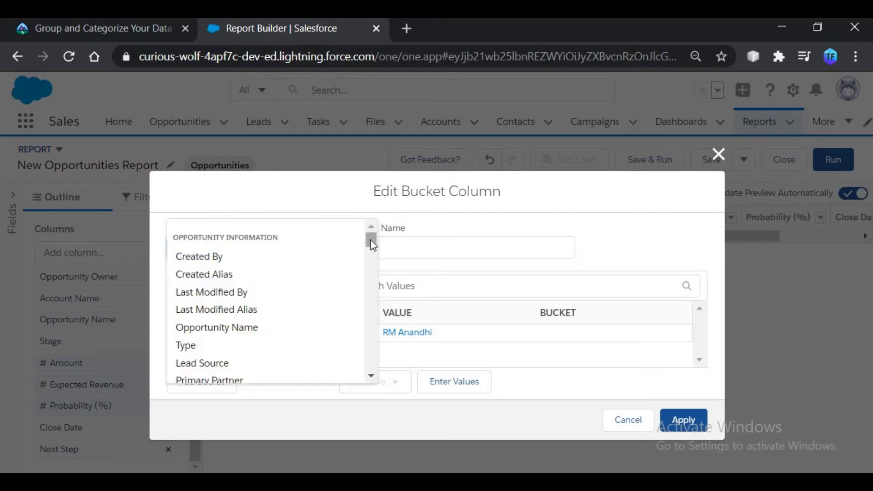
{"action": "scroll", "coordinate": [371, 246], "scroll_direction": "down", "scroll_amount": 3}
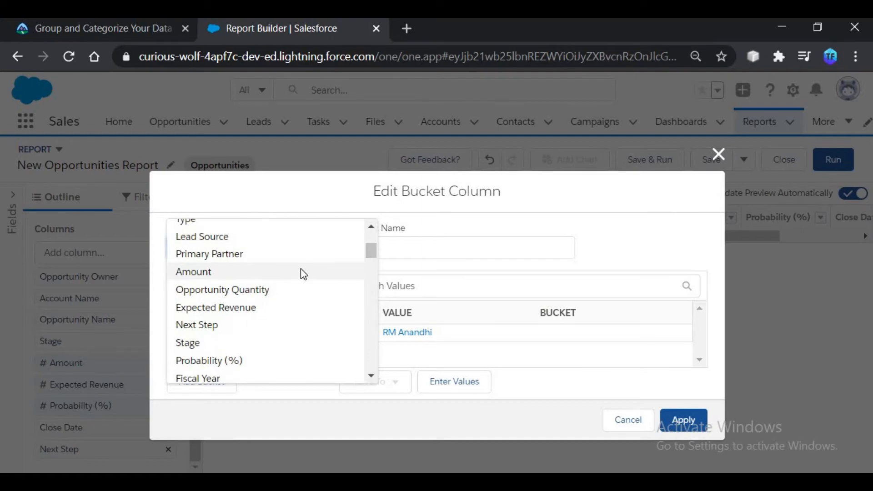
{"action": "left_click", "coordinate": [302, 272]}
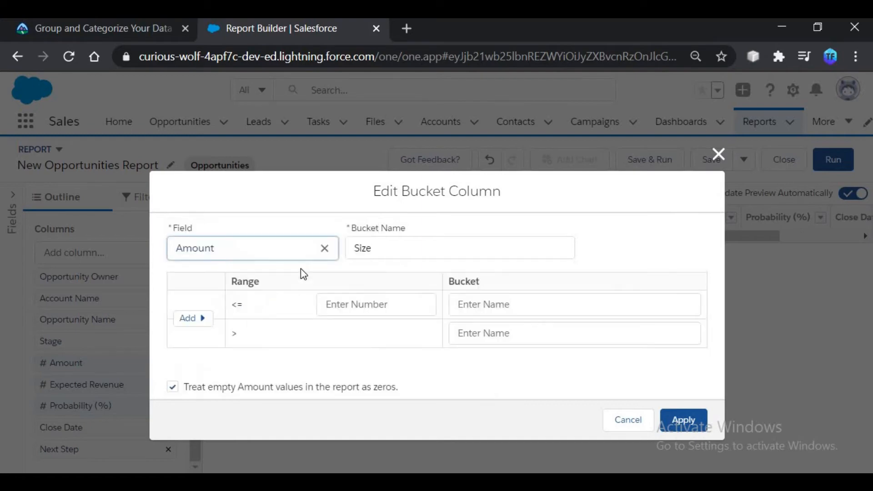
Step: Set the first range's upper limit to 5000 and name its bucket "Small"
{"action": "left_click", "coordinate": [351, 301]}
{"action": "type", "text": "50000"}
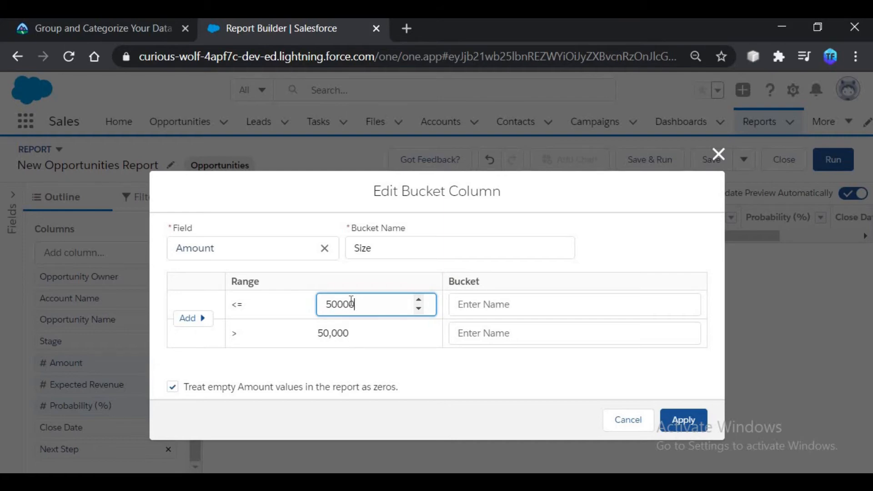
{"action": "key", "text": "BackSpace"}
{"action": "left_click", "coordinate": [498, 307]}
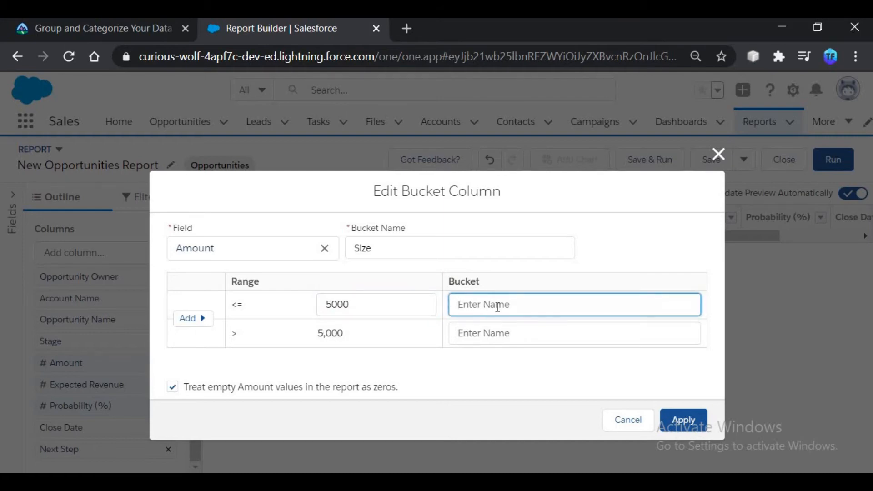
{"action": "type", "text": "Small"}
Step: Add another range to the bucket column, check the Trailhead values and correct the first range's upper limit to 50000
{"action": "left_click", "coordinate": [187, 320]}
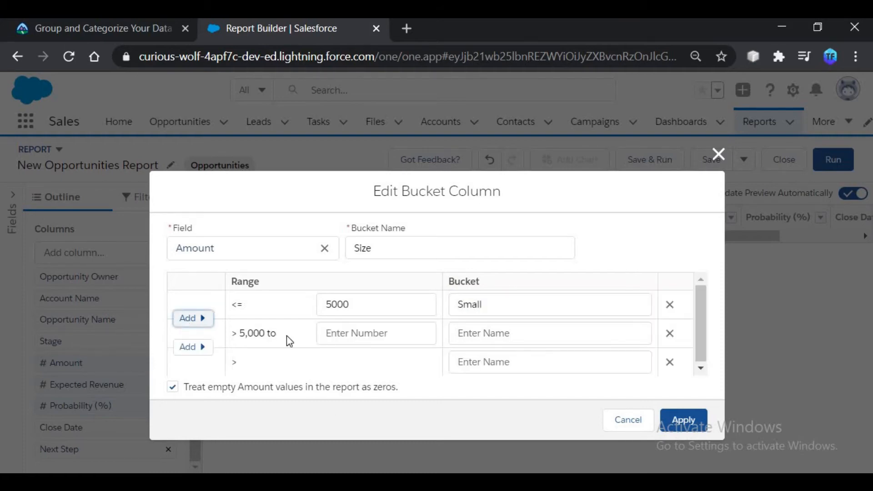
{"action": "left_click", "coordinate": [335, 334]}
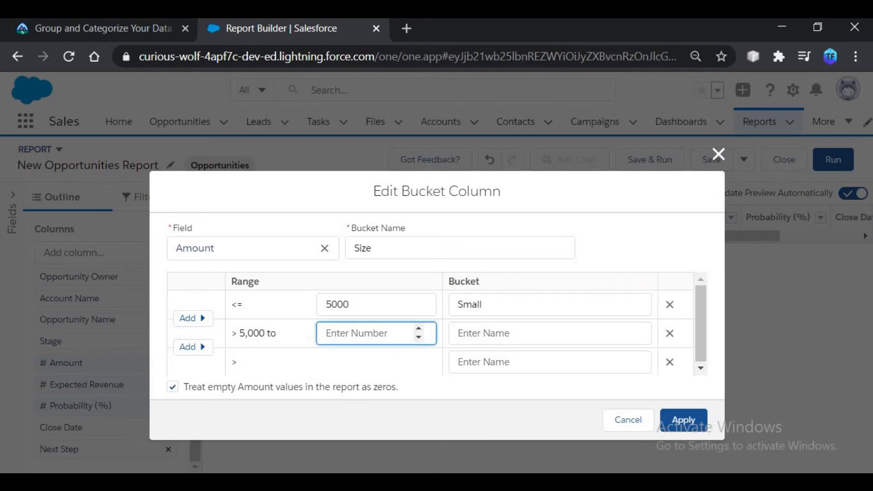
{"action": "left_click", "coordinate": [161, 30]}
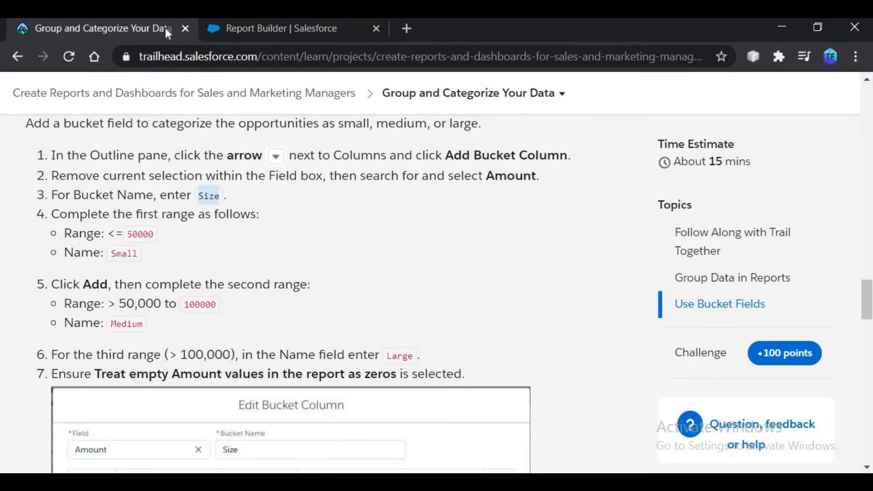
{"action": "left_click", "coordinate": [250, 26]}
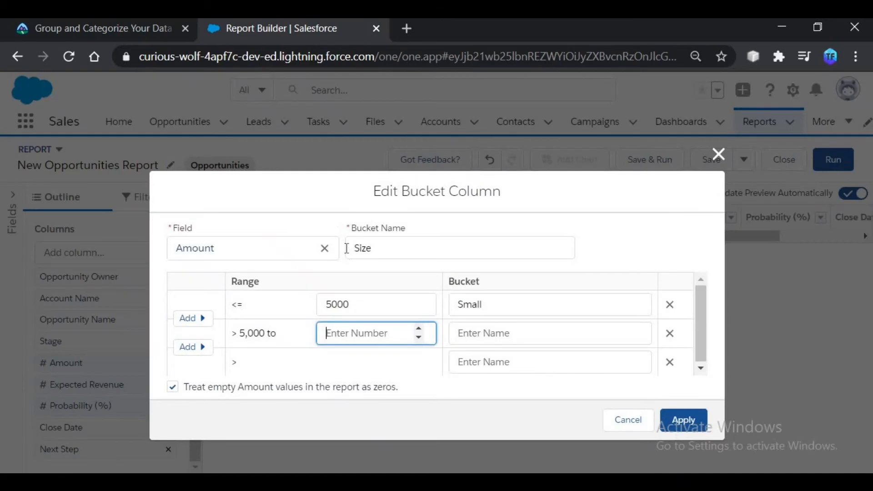
{"action": "left_click", "coordinate": [364, 300]}
{"action": "type", "text": "0"}
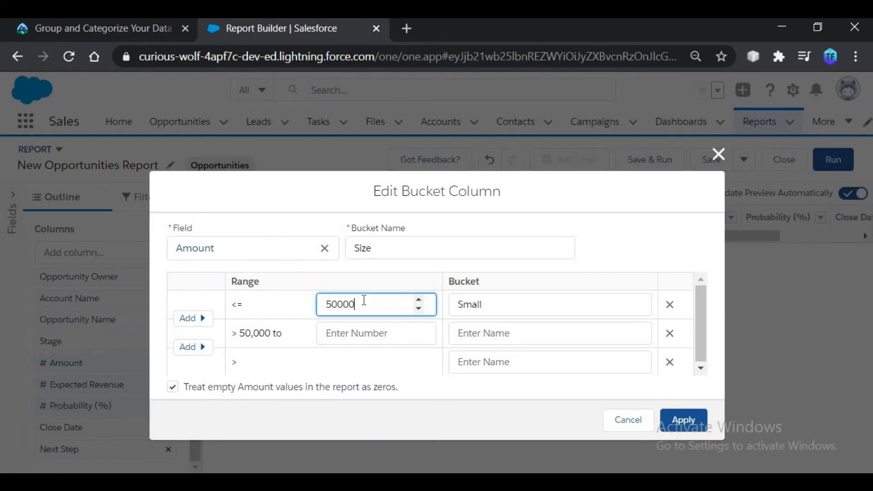
Step: Set the second range's upper limit to 100000, name the remaining buckets "Medium" and "Large", and apply the bucket column
{"action": "left_click", "coordinate": [362, 332]}
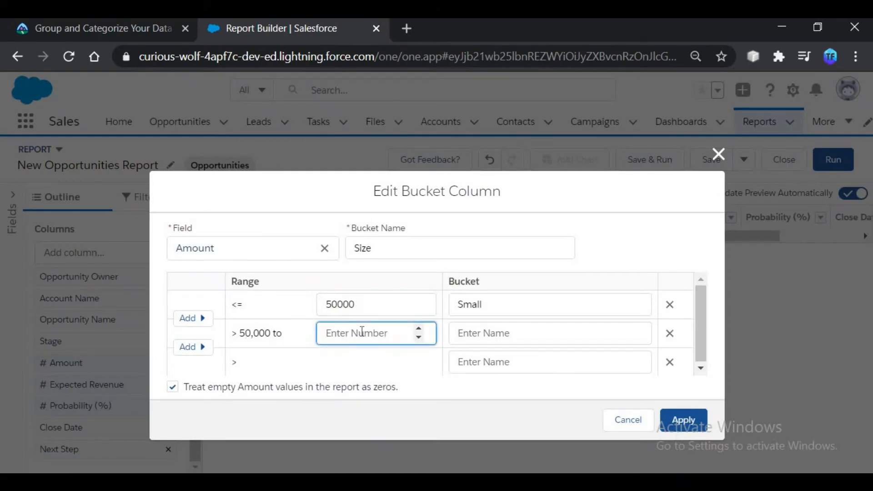
{"action": "type", "text": "100000"}
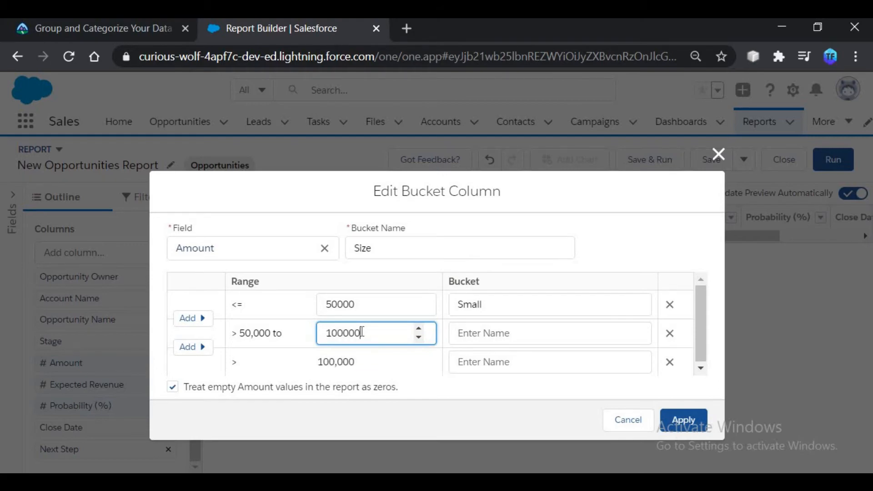
{"action": "left_click", "coordinate": [472, 337]}
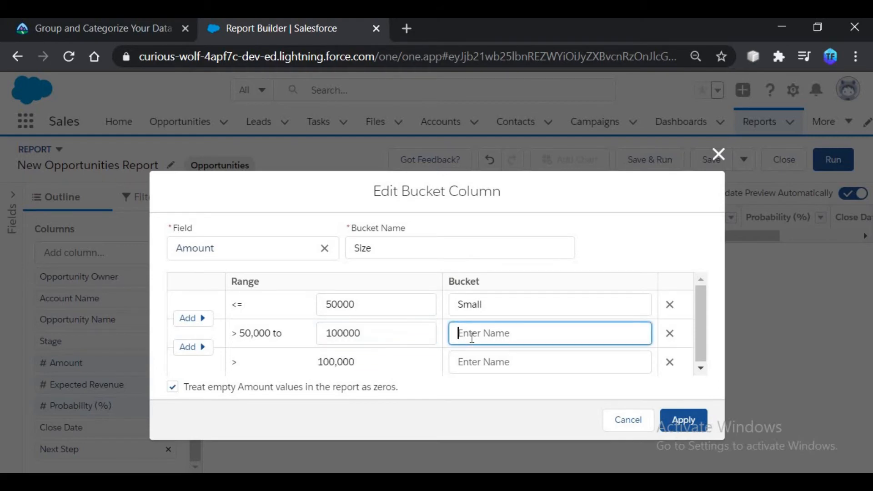
{"action": "type", "text": "Medium"}
{"action": "left_click", "coordinate": [476, 364]}
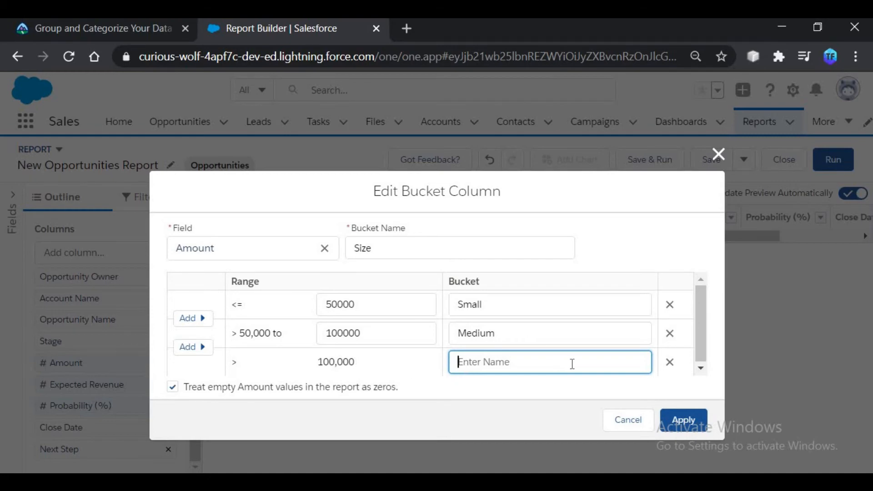
{"action": "type", "text": "Large"}
{"action": "left_click", "coordinate": [683, 419]}
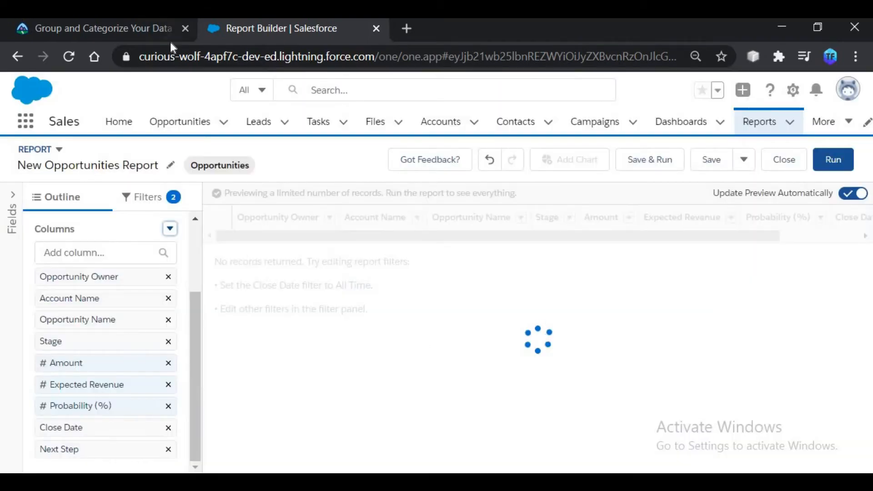
Step: Read the Trailhead grouping instructions and set the report's Close Date filter to All Time
{"action": "left_click", "coordinate": [169, 30]}
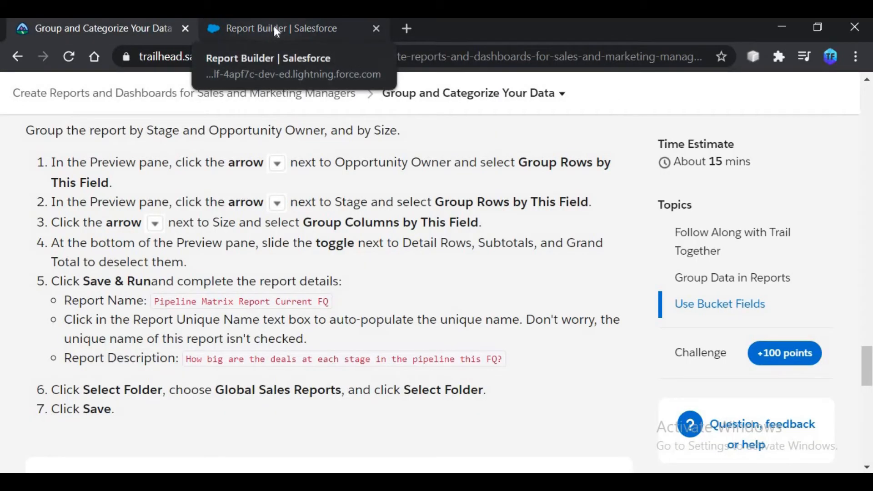
{"action": "left_click", "coordinate": [274, 28]}
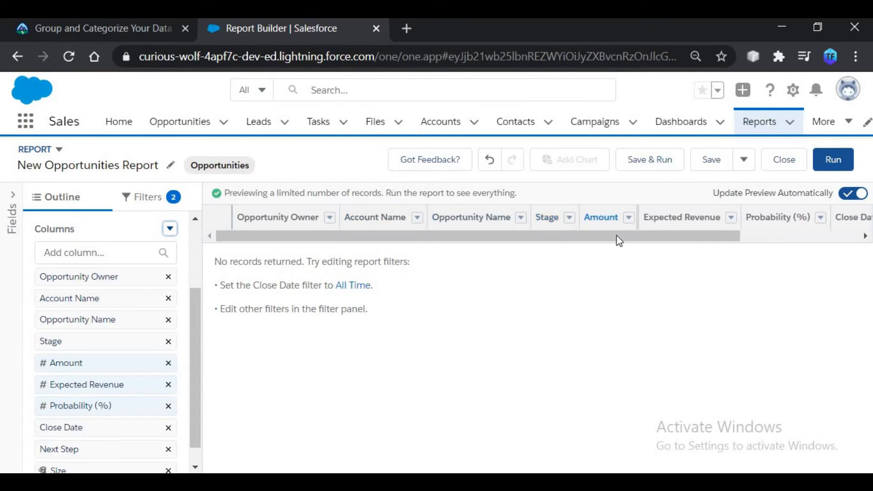
{"action": "left_click", "coordinate": [354, 286]}
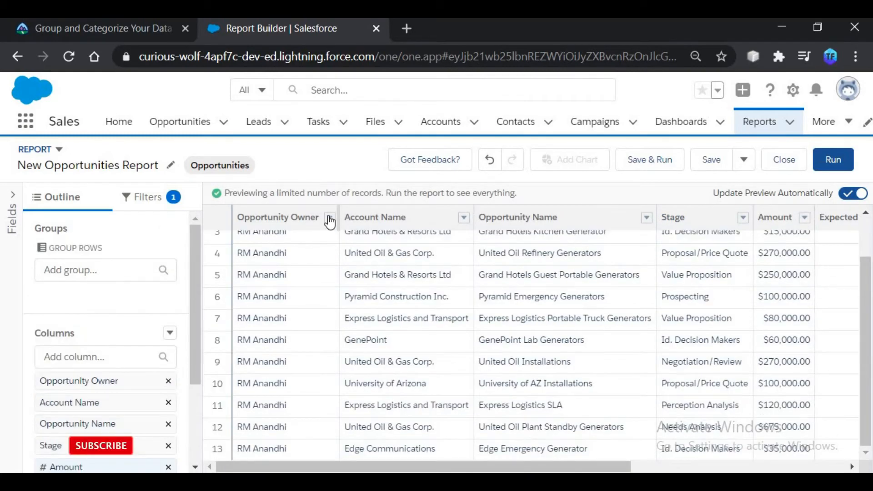
Step: Group the report rows by Opportunity Owner and by Stage
{"action": "left_click", "coordinate": [330, 219]}
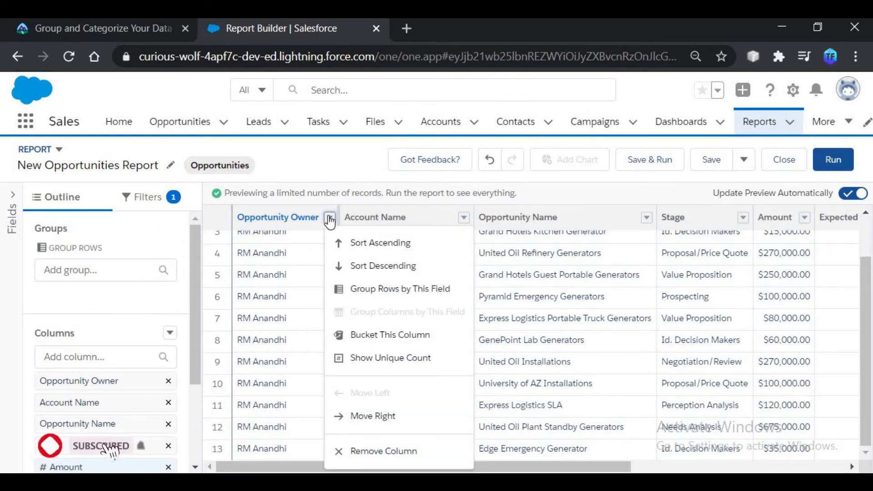
{"action": "left_click", "coordinate": [410, 289]}
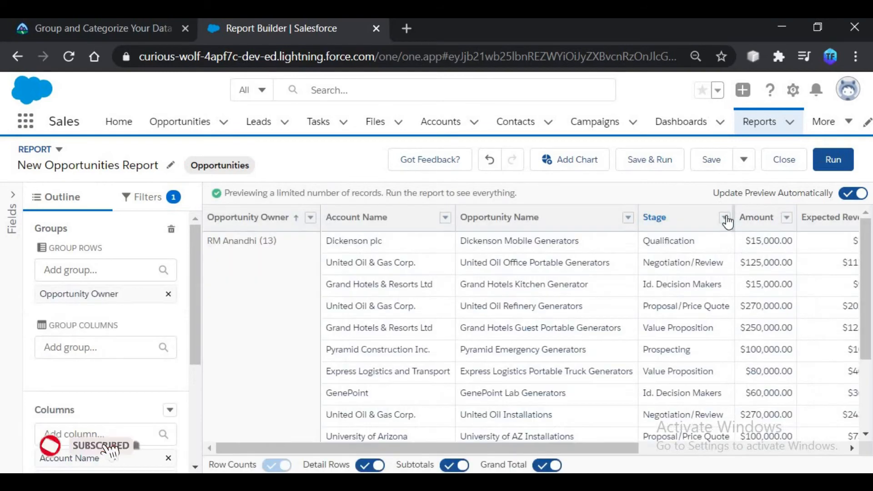
{"action": "left_click", "coordinate": [726, 220]}
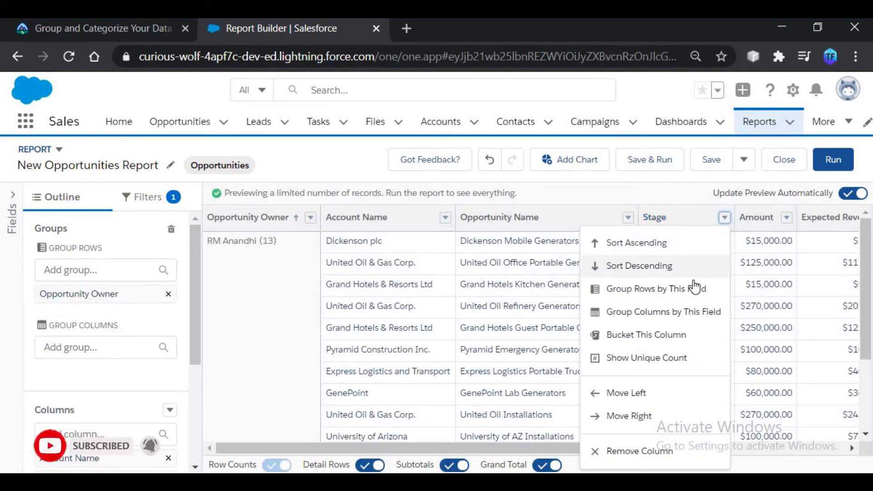
{"action": "left_click", "coordinate": [628, 311]}
Step: Recheck the Trailhead grouping instructions and group the report columns by the Size bucket field
{"action": "left_click", "coordinate": [111, 29]}
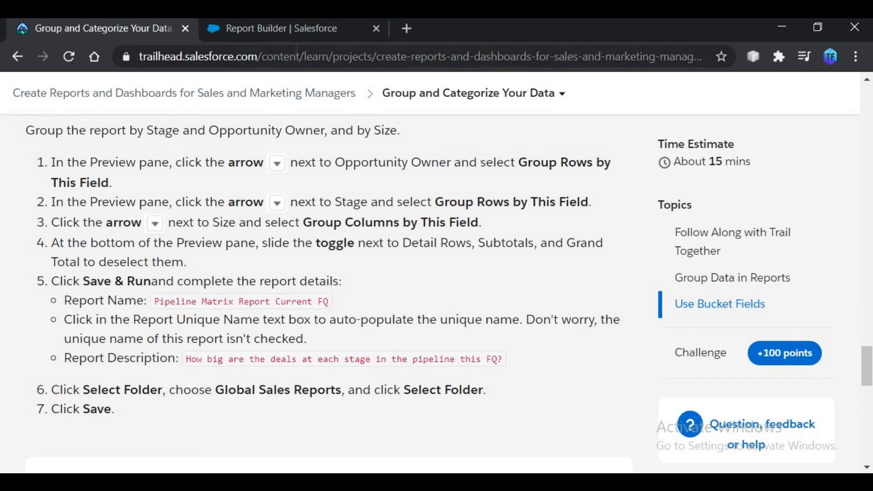
{"action": "left_click", "coordinate": [304, 31]}
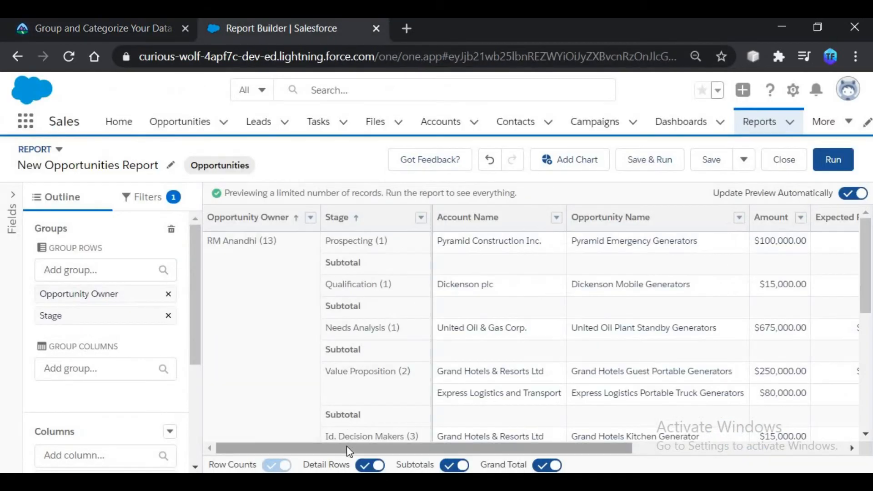
{"action": "left_click_drag", "start_coordinate": [347, 445], "coordinate": [585, 449]}
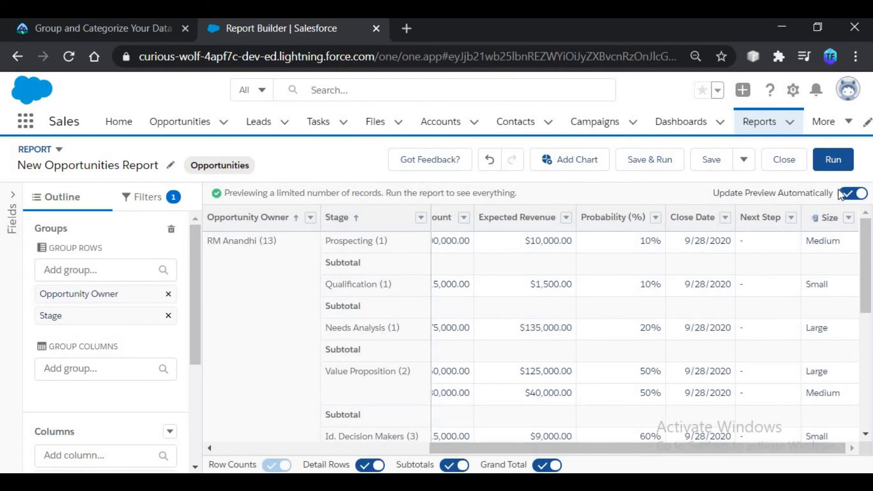
{"action": "left_click", "coordinate": [848, 218]}
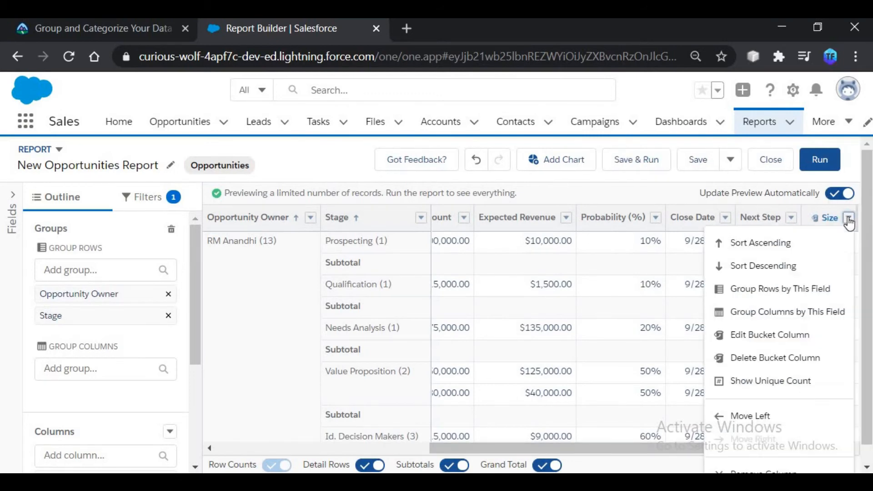
{"action": "left_click", "coordinate": [778, 321]}
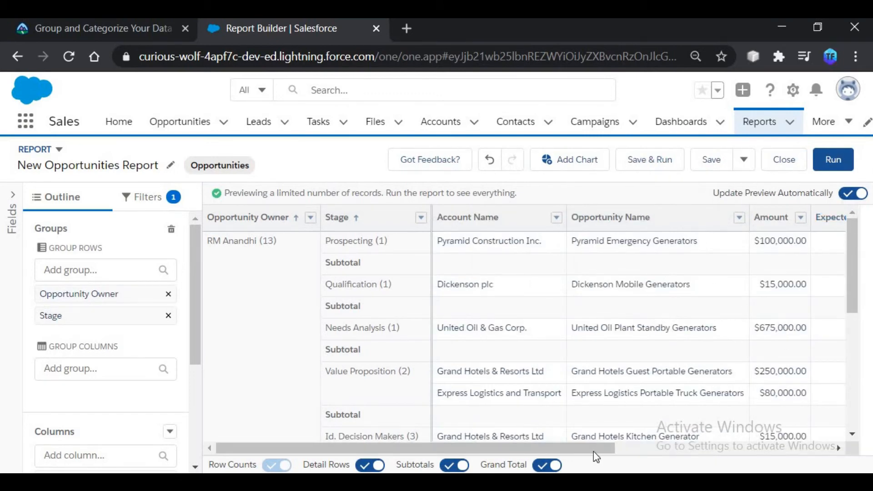
{"action": "left_click_drag", "start_coordinate": [597, 448], "coordinate": [813, 448]}
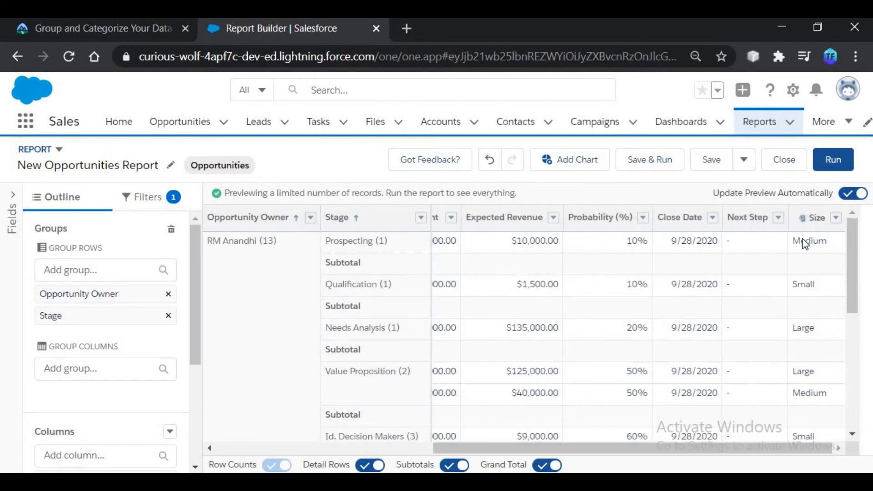
{"action": "left_click", "coordinate": [835, 218]}
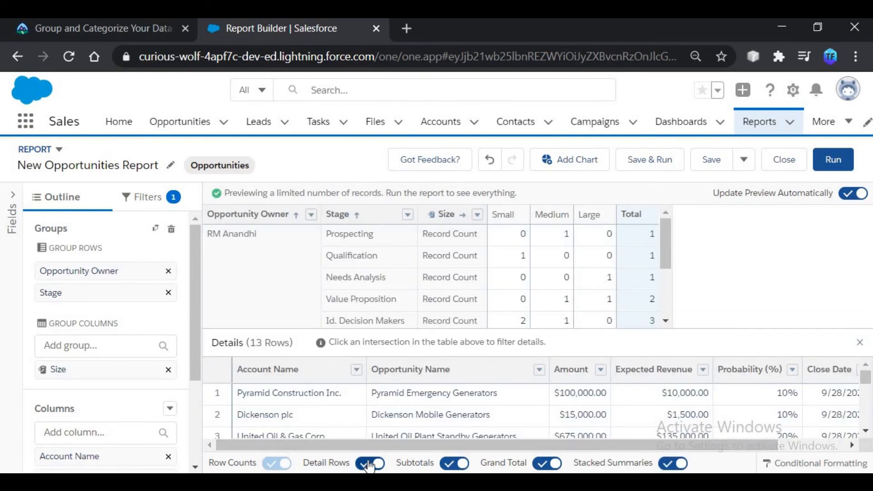
Step: Turn off Detail Rows, Subtotals and Grand Total in the report preview
{"action": "left_click", "coordinate": [369, 463]}
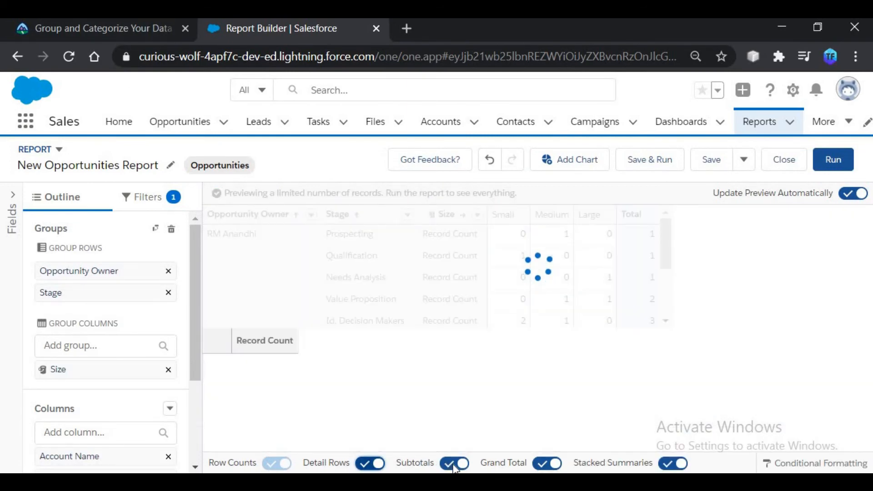
{"action": "left_click", "coordinate": [446, 463]}
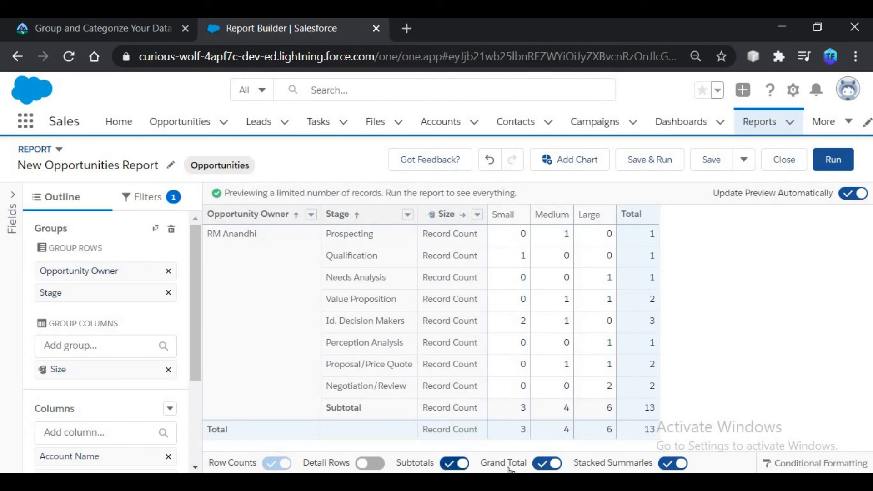
{"action": "left_click", "coordinate": [541, 462]}
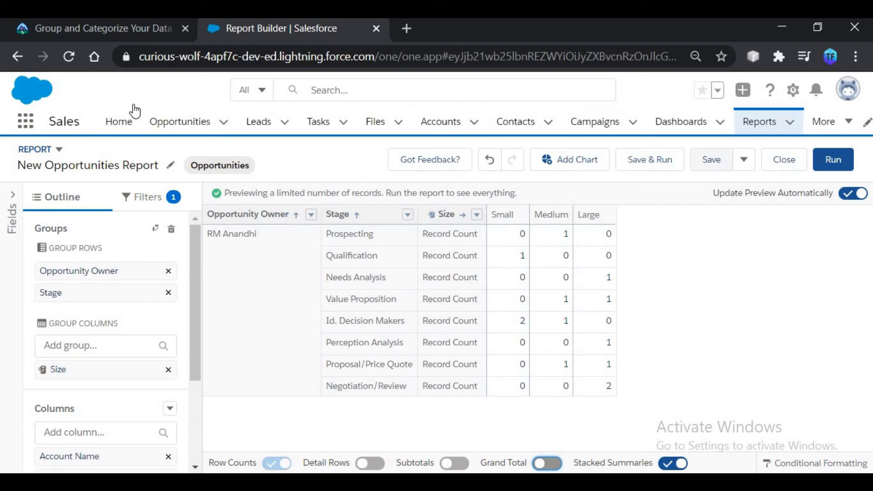
Step: Copy the report name from the Trailhead instructions, start Save & Run, and name the report Pipeline Matrix Report Current FQ with an auto-populated unique name
{"action": "left_click", "coordinate": [116, 26]}
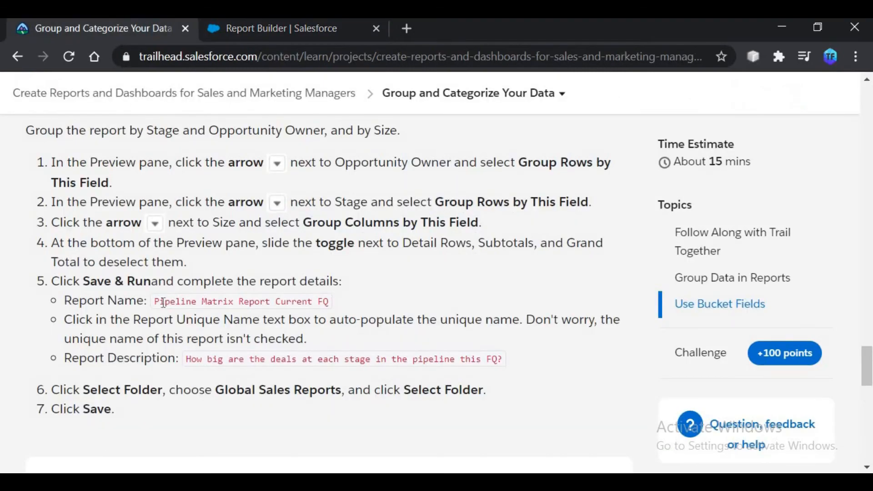
{"action": "left_click_drag", "start_coordinate": [155, 298], "coordinate": [354, 305]}
{"action": "key", "text": "ctrl+c"}
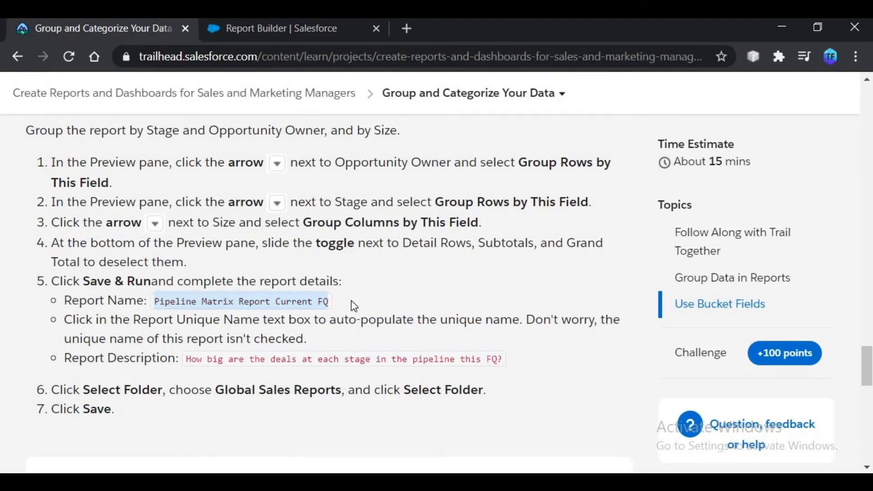
{"action": "left_click", "coordinate": [269, 29]}
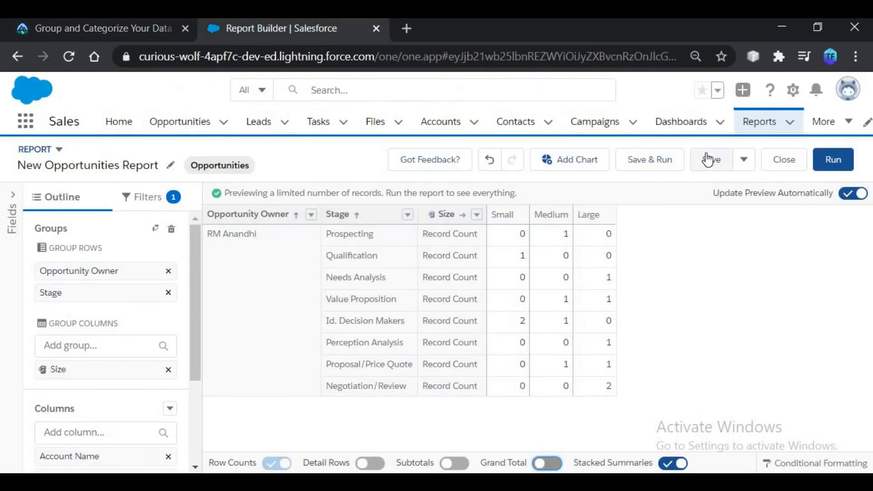
{"action": "left_click", "coordinate": [737, 161]}
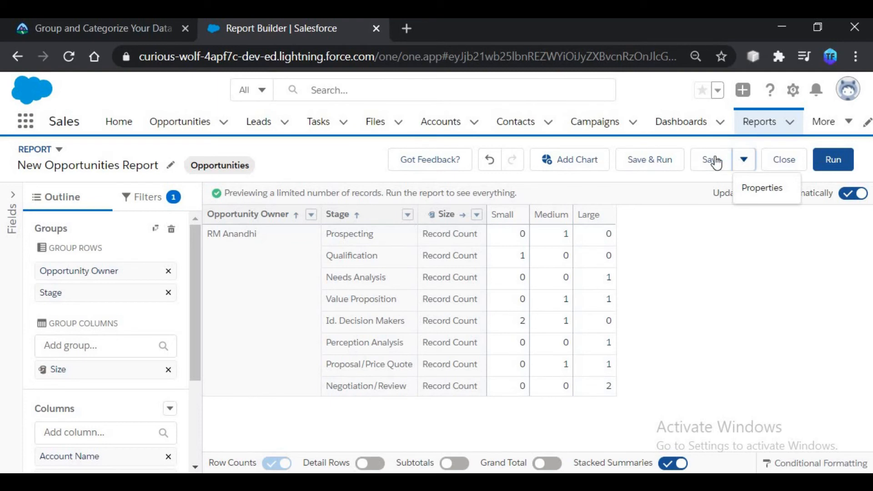
{"action": "left_click", "coordinate": [654, 168]}
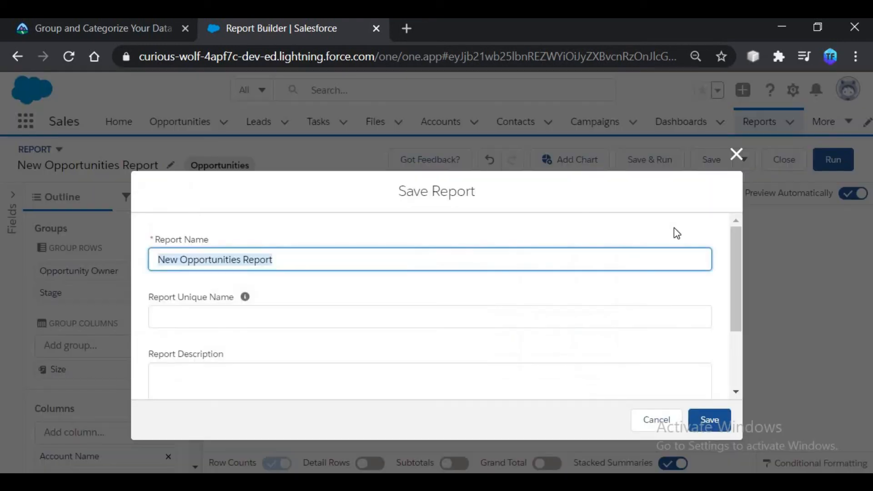
{"action": "key", "text": "ctrl+v"}
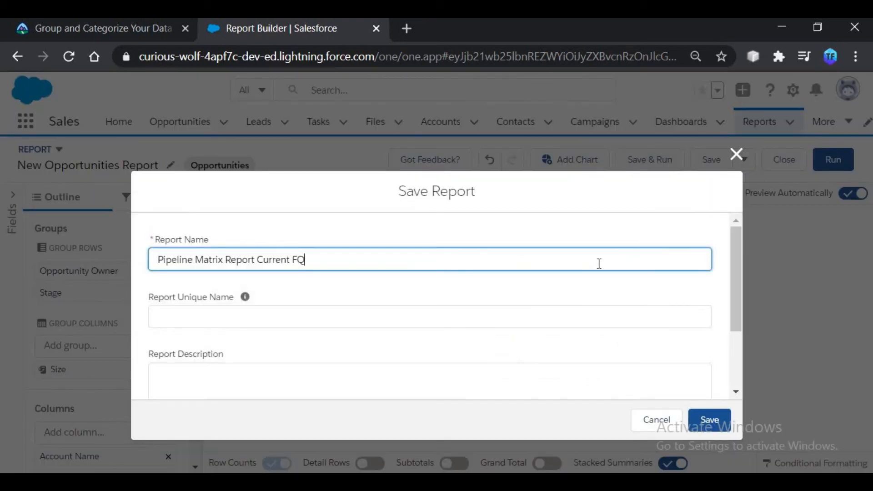
{"action": "left_click", "coordinate": [524, 339]}
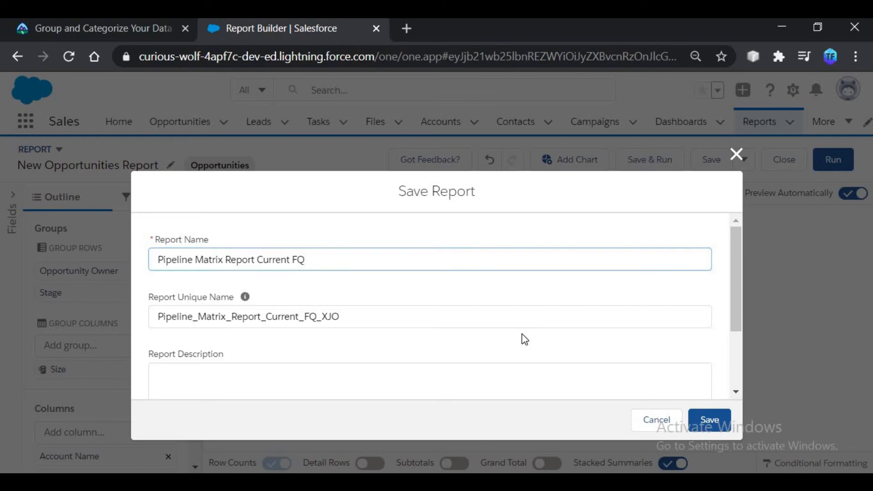
Step: Copy the description from the Trailhead instructions and set the Report Description to "How big are the deals at each stage in the pipeline this FQ?"
{"action": "left_click", "coordinate": [154, 21]}
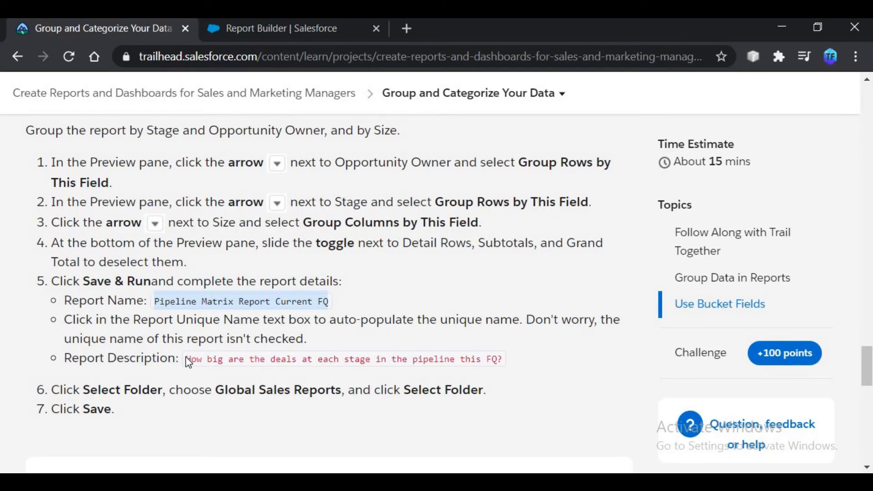
{"action": "left_click_drag", "start_coordinate": [186, 356], "coordinate": [503, 361]}
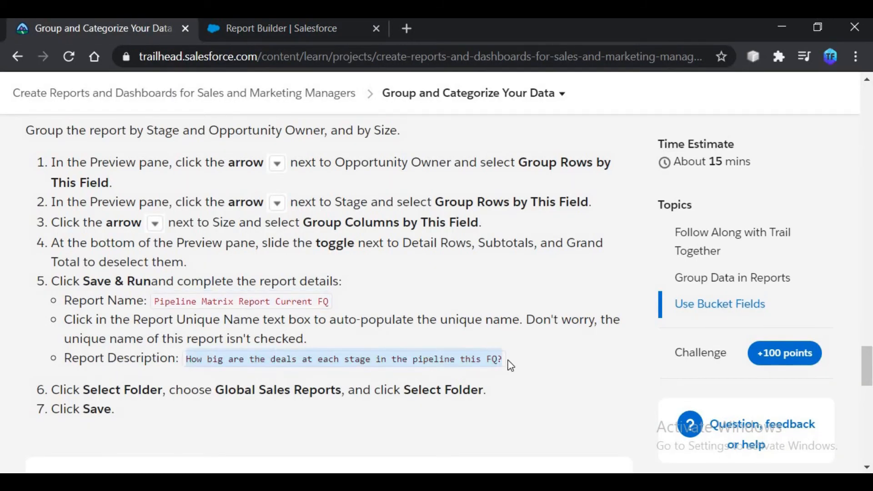
{"action": "left_click", "coordinate": [253, 28]}
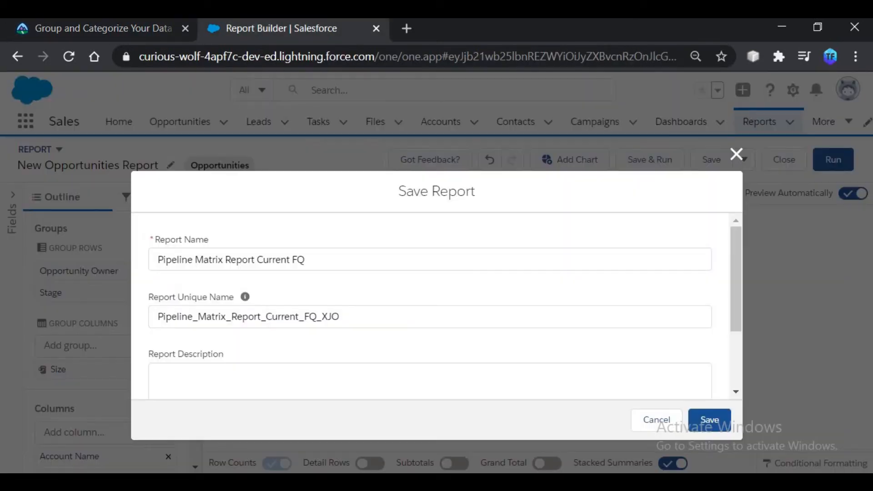
{"action": "left_click", "coordinate": [371, 394]}
{"action": "type", "text": "How big are the deals at each stage in the pipeline this FQ?"}
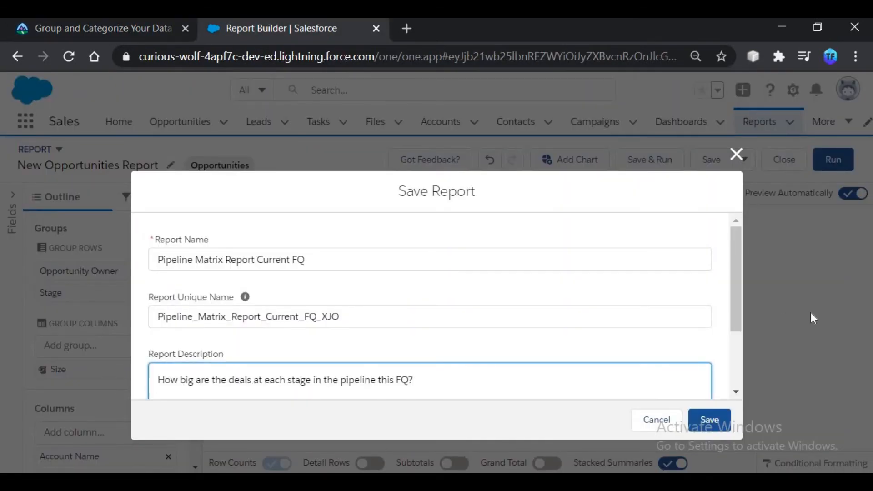
Step: Choose Global Sales Reports as the report's folder and save the report
{"action": "left_click", "coordinate": [736, 348]}
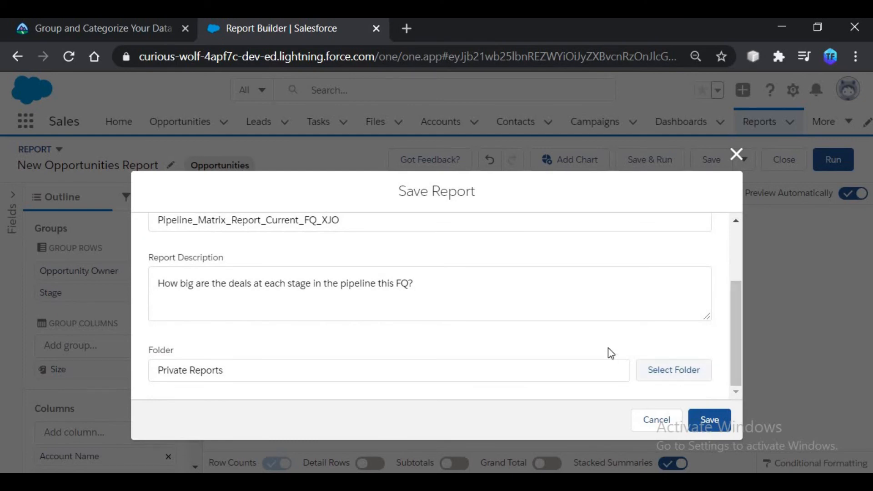
{"action": "left_click", "coordinate": [657, 375]}
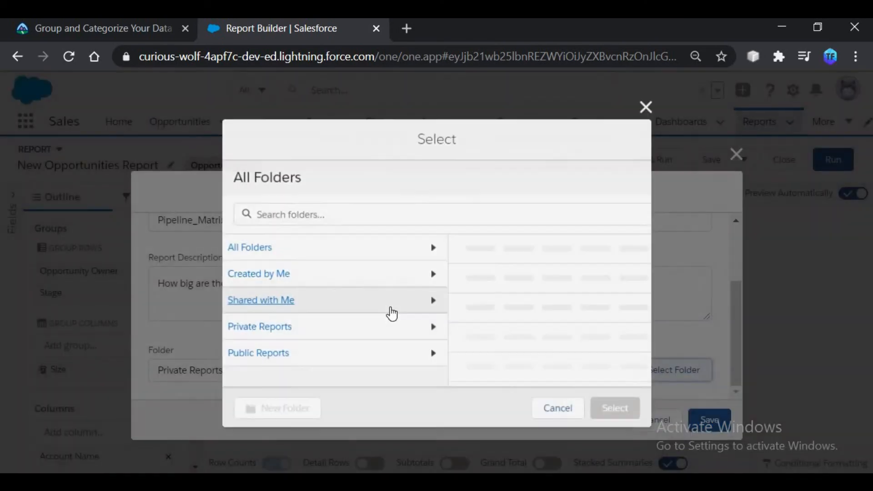
{"action": "type", "text": "glo"}
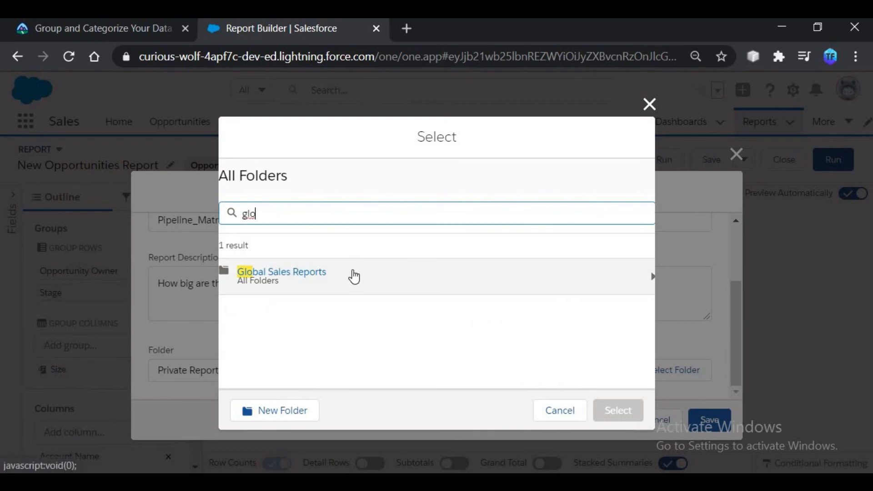
{"action": "left_click", "coordinate": [354, 276]}
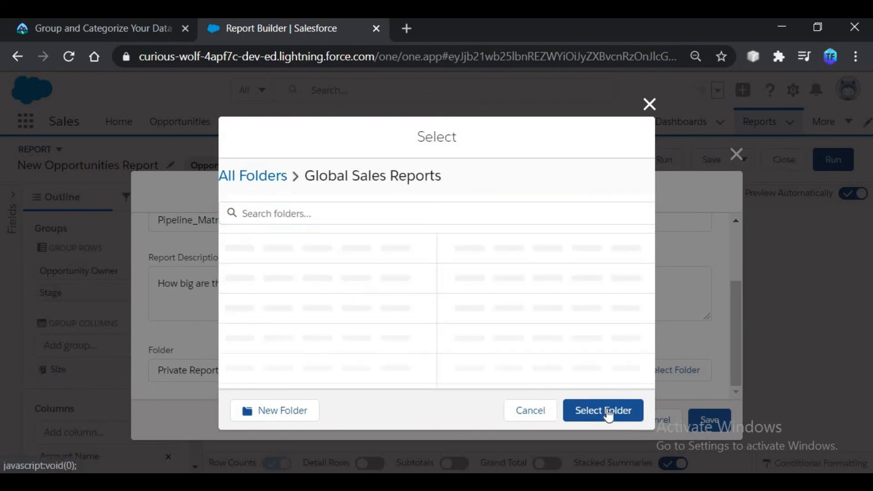
{"action": "left_click", "coordinate": [614, 411]}
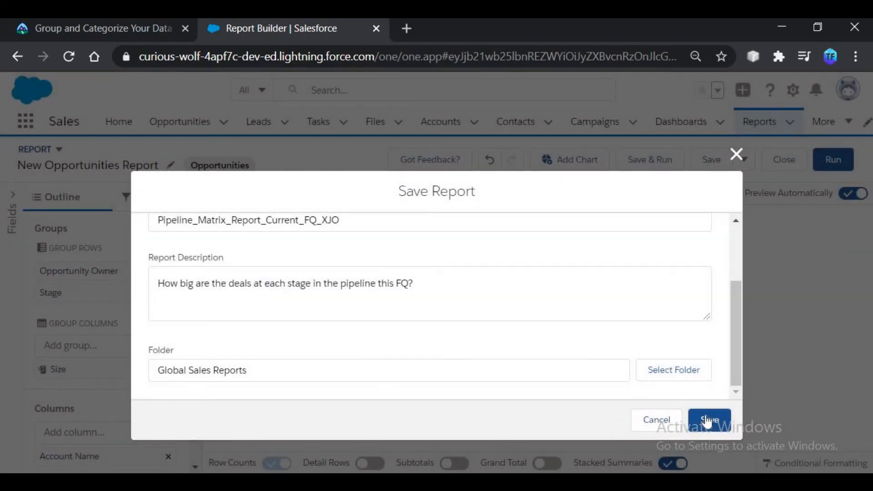
{"action": "left_click", "coordinate": [708, 419]}
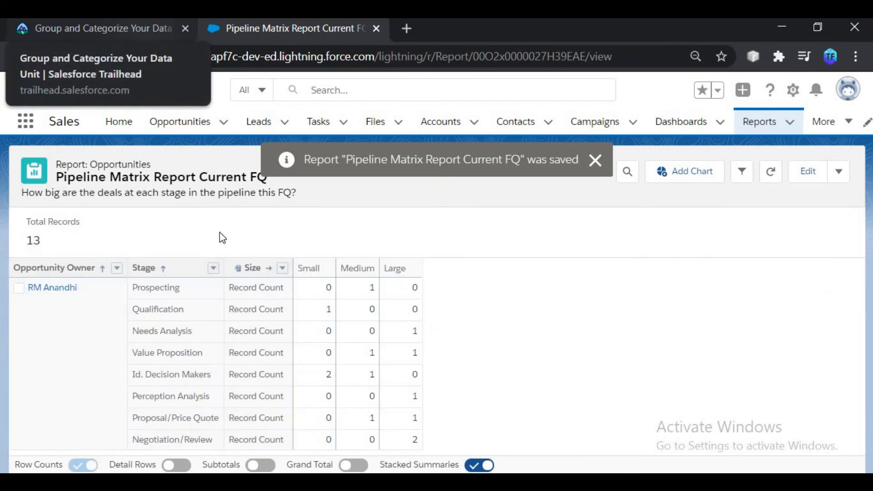
Step: Return to the Trailhead unit and go to its Verify Step section for the 100-point challenge
{"action": "left_click", "coordinate": [161, 35]}
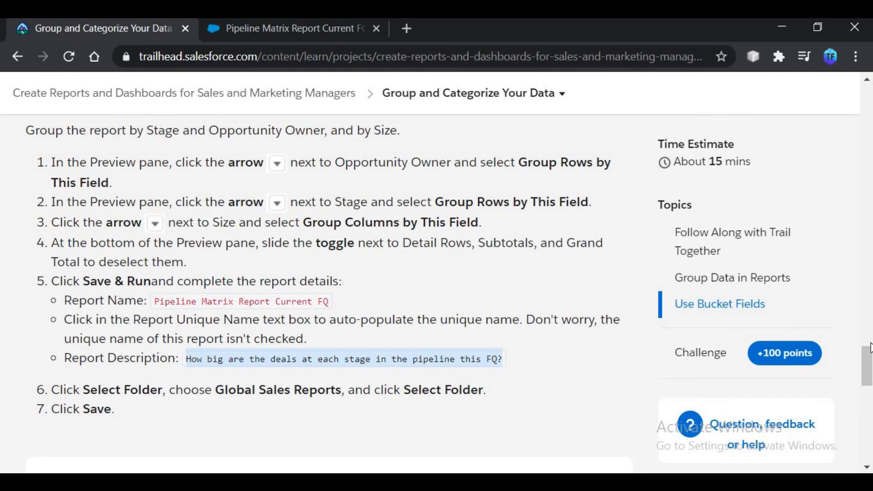
{"action": "left_click_drag", "start_coordinate": [871, 357], "coordinate": [870, 388]}
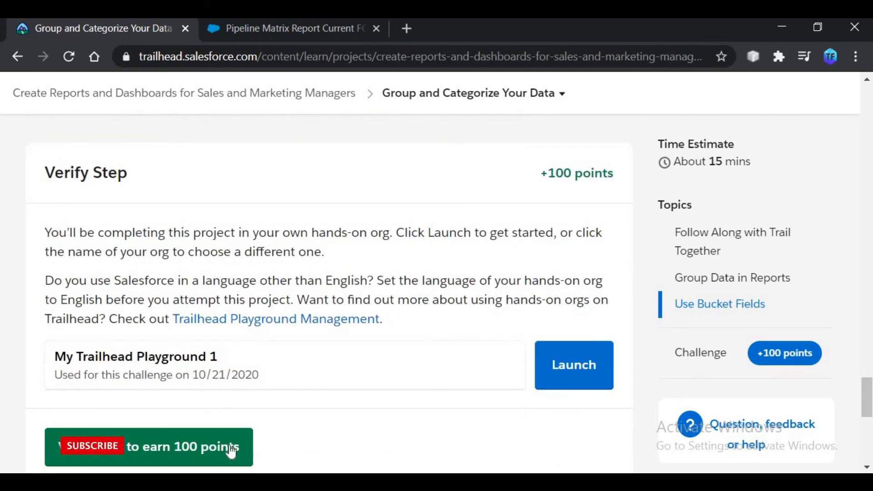